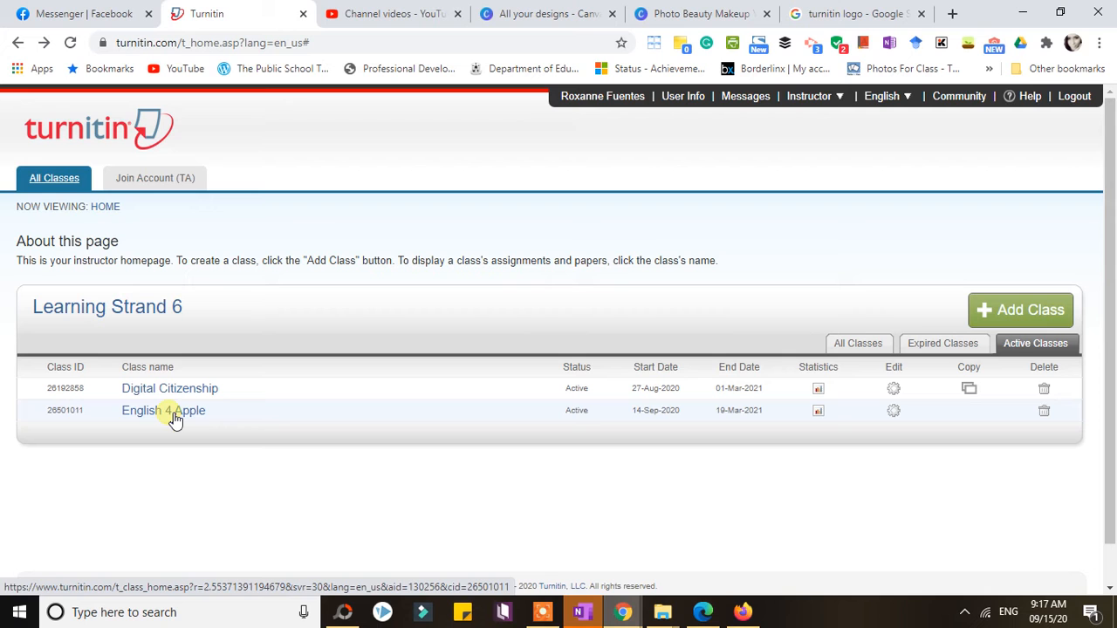
Open the English 4 Apple class and start a new assignment
left_click(174, 419)
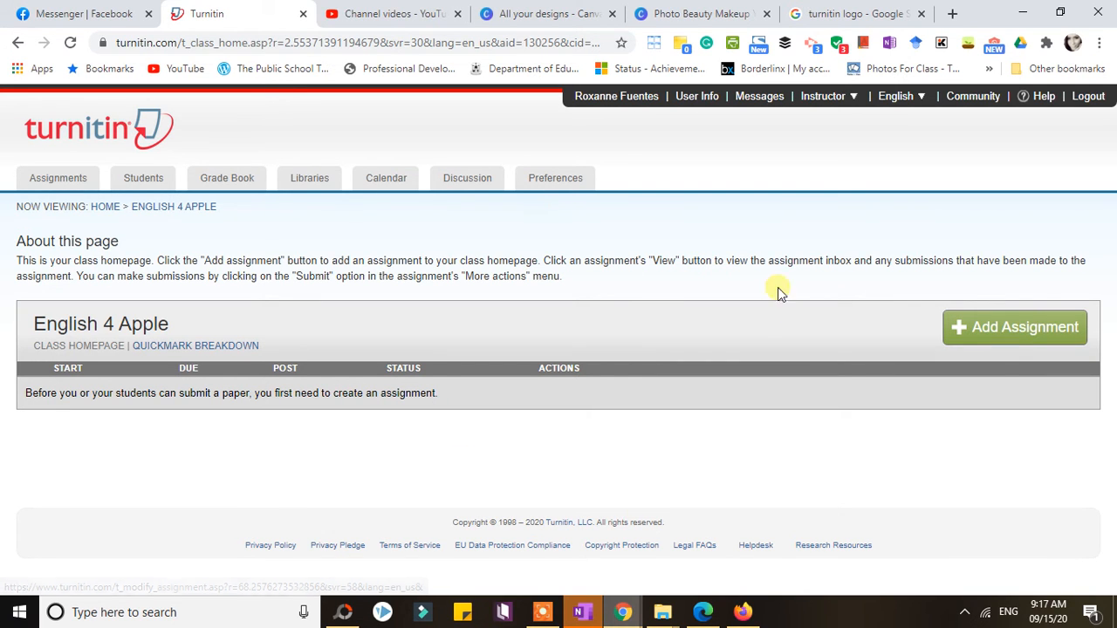
left_click(1013, 331)
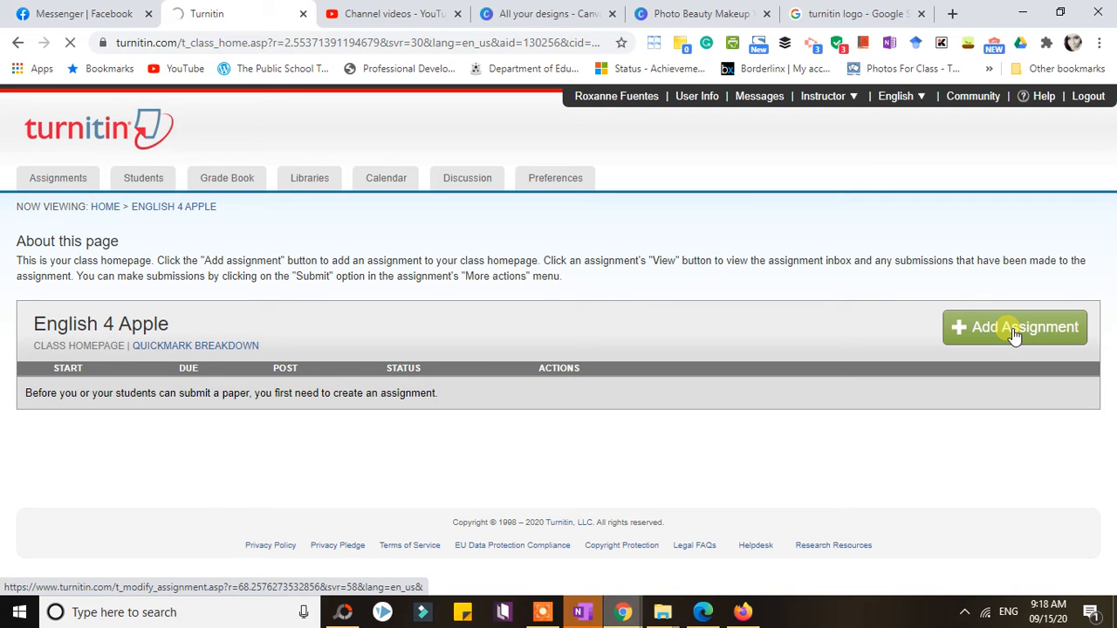
left_click(1015, 336)
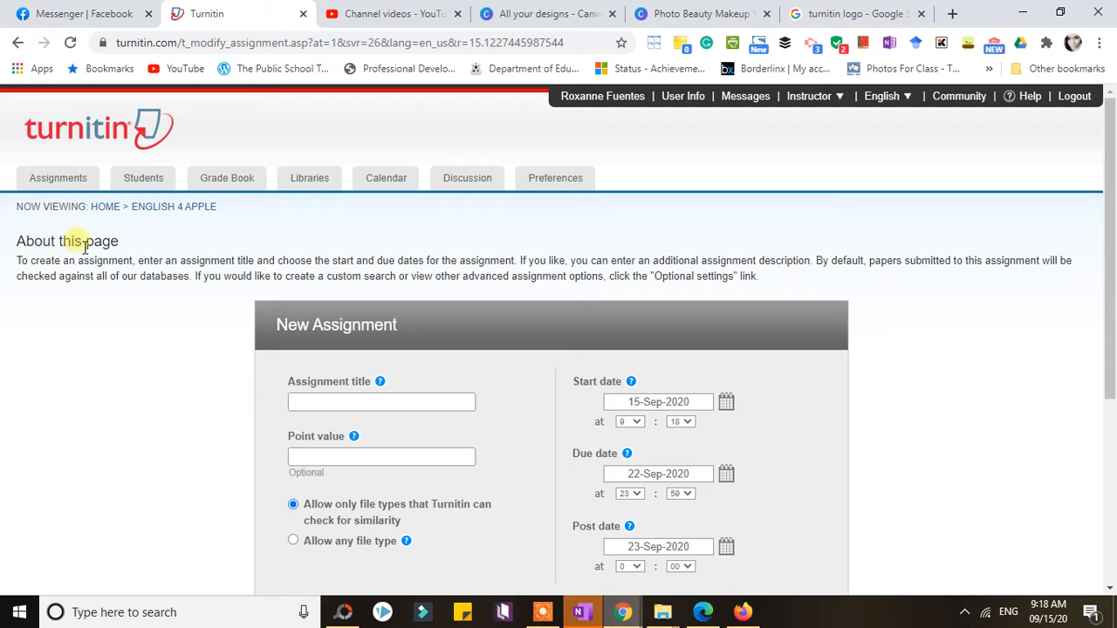
left_click_drag(34, 241, 811, 276)
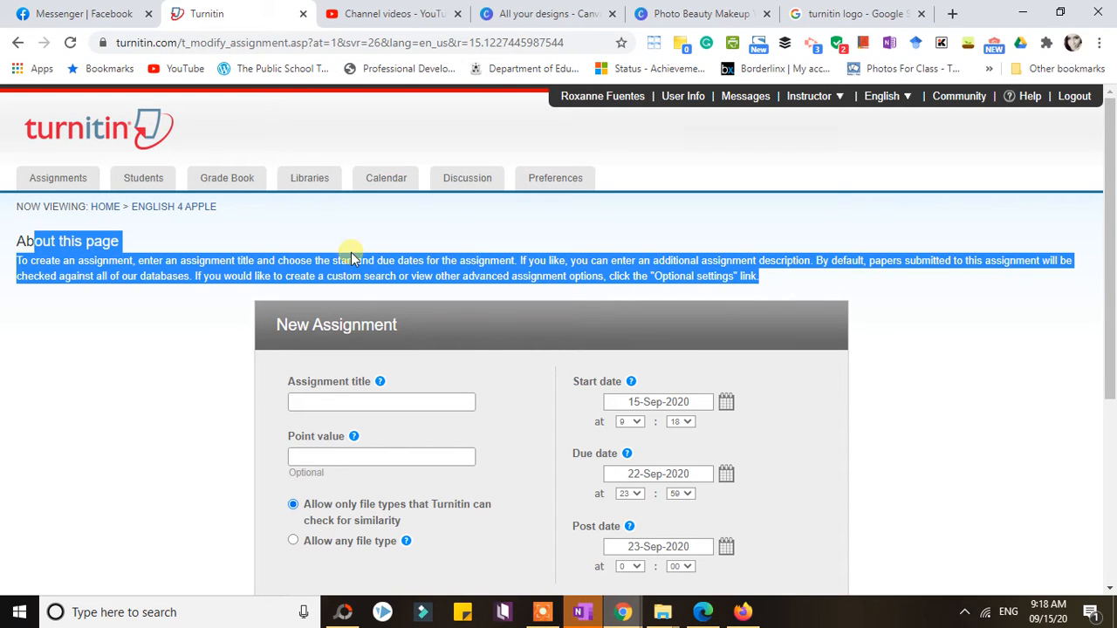
left_click(166, 273)
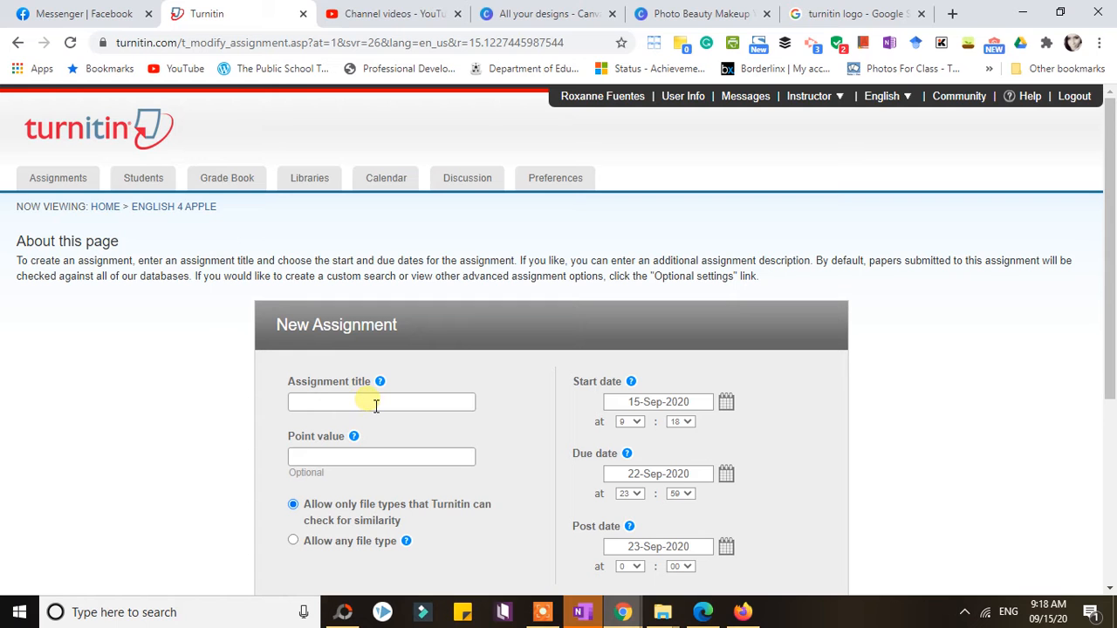
left_click(376, 405)
left_click(516, 376)
left_click(449, 407)
left_click(424, 411)
left_click(429, 375)
left_click(419, 408)
left_click(461, 358)
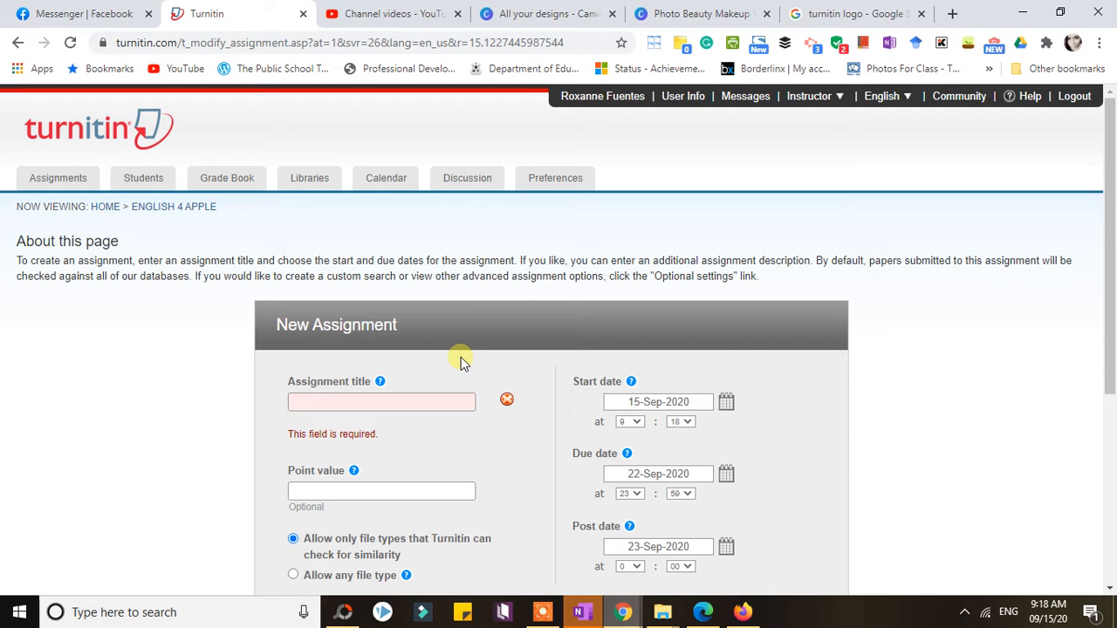
scroll(1110, 369, "down", 1)
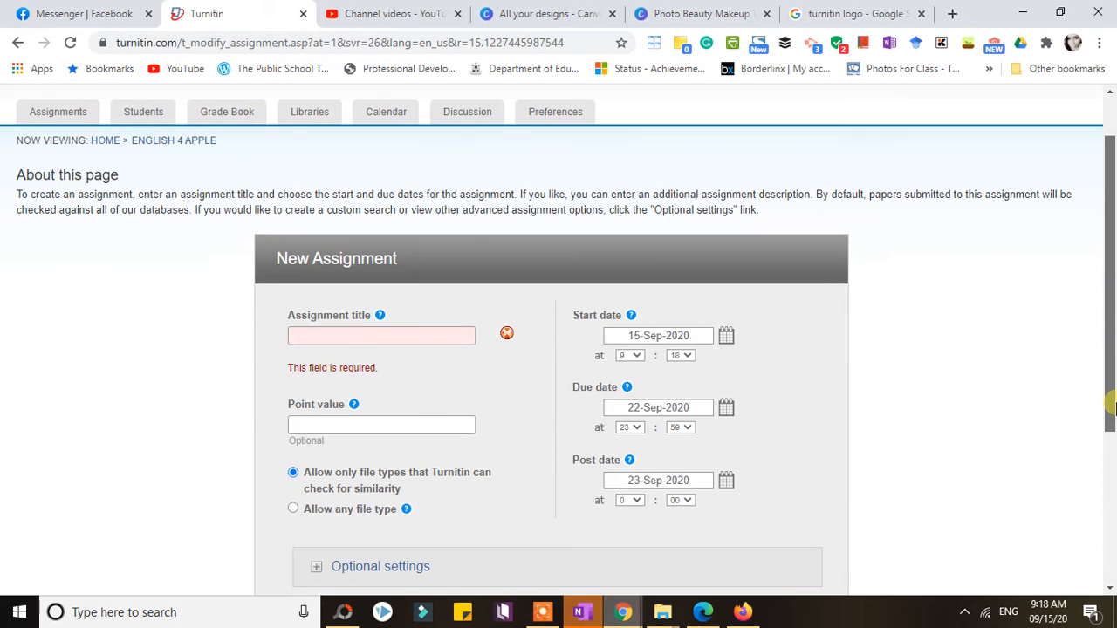
left_click(333, 337)
left_click(444, 303)
left_click(424, 337)
left_click(470, 289)
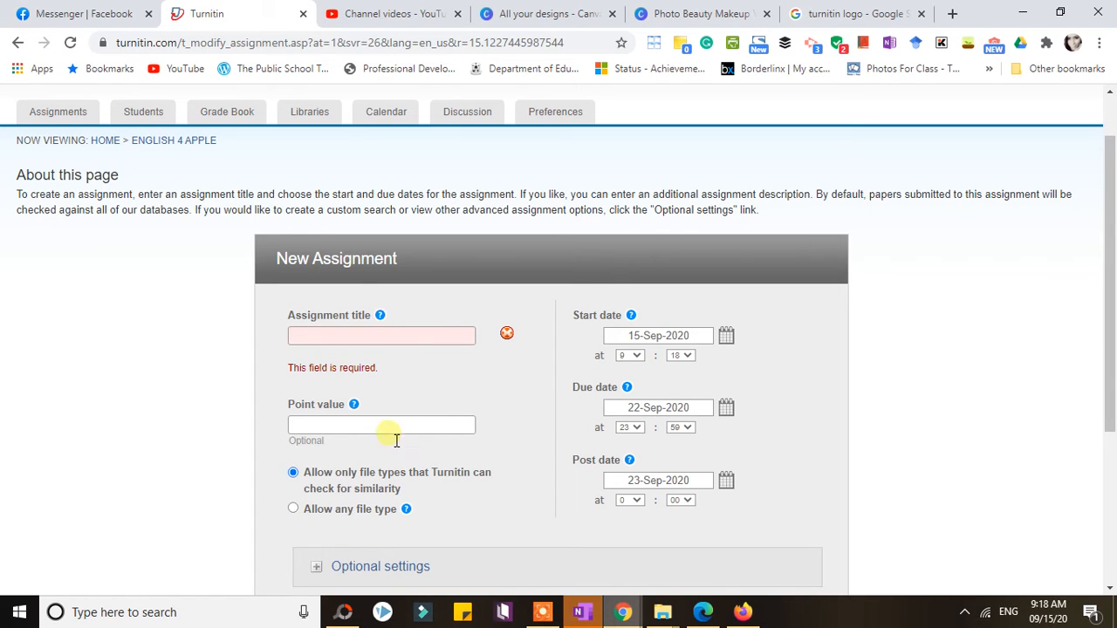
Title the new assignment "My favorite fruit" and set its point value to 10
left_click(425, 337)
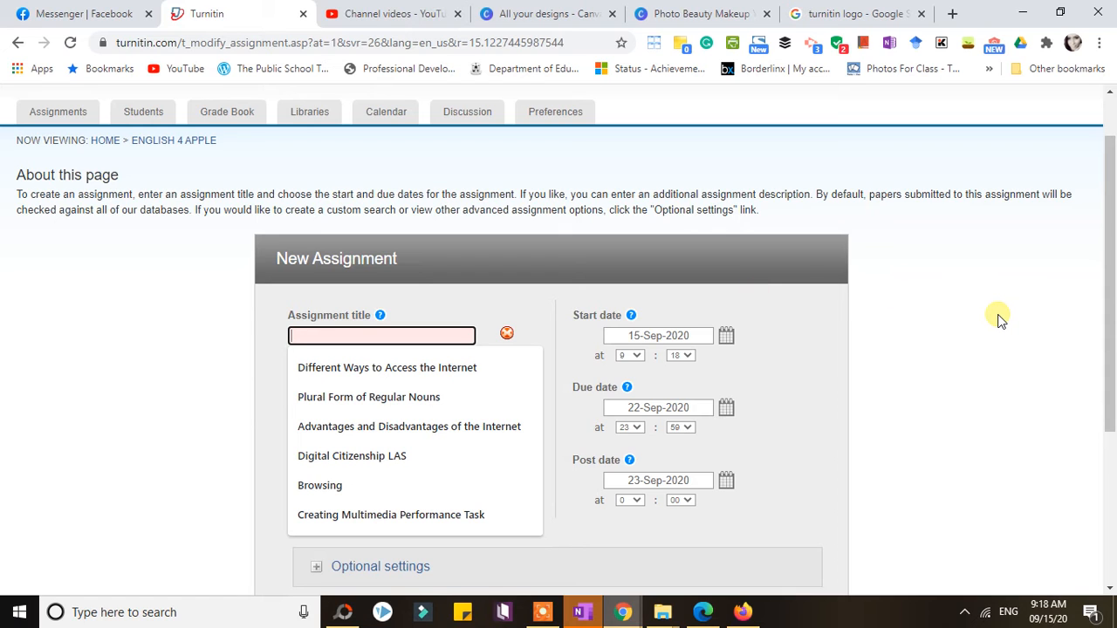
type("My")
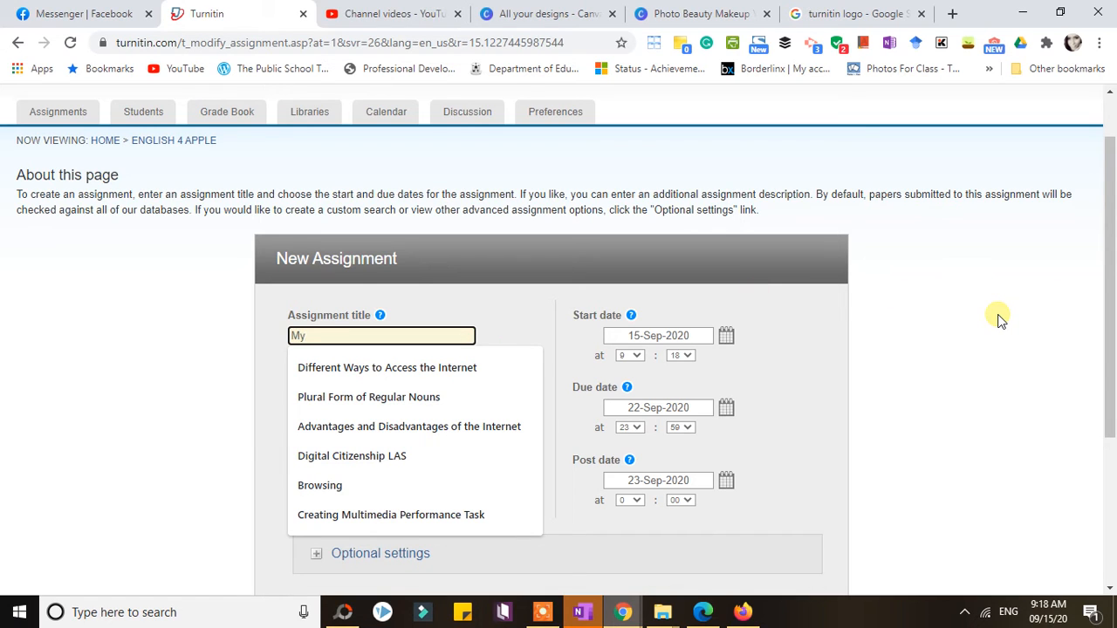
type(" favorite fruit")
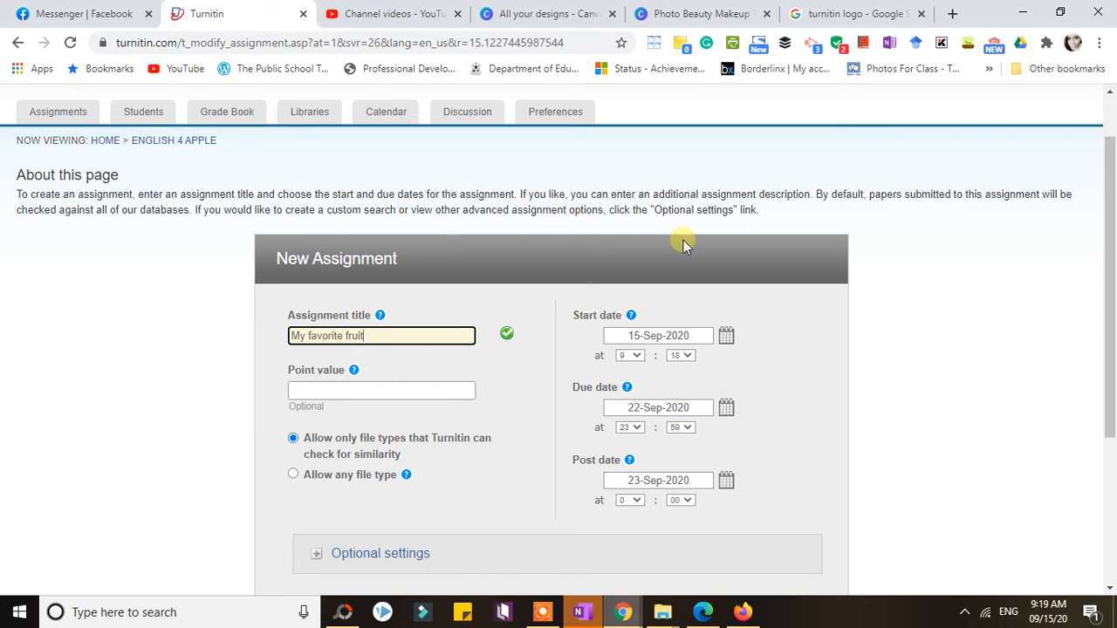
left_click(445, 391)
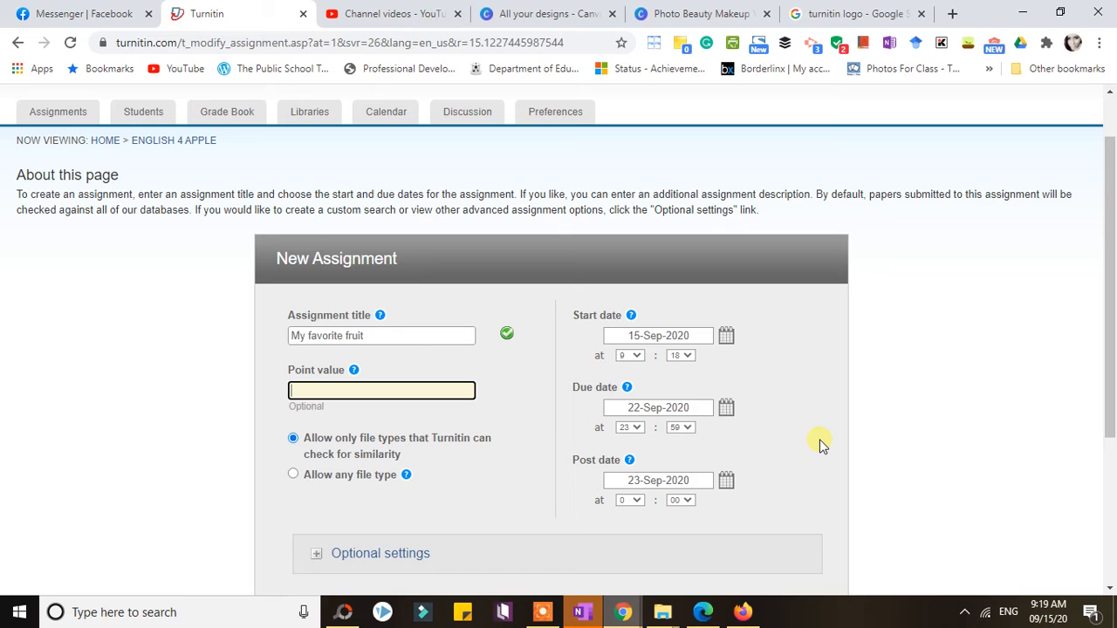
type("10")
left_click(527, 395)
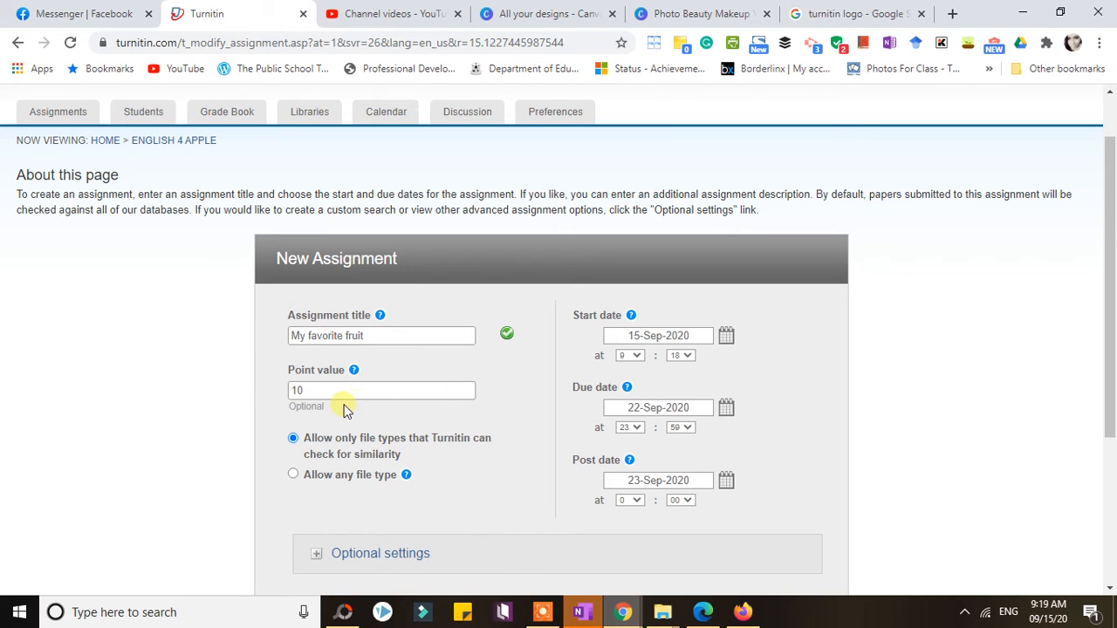
left_click(322, 392)
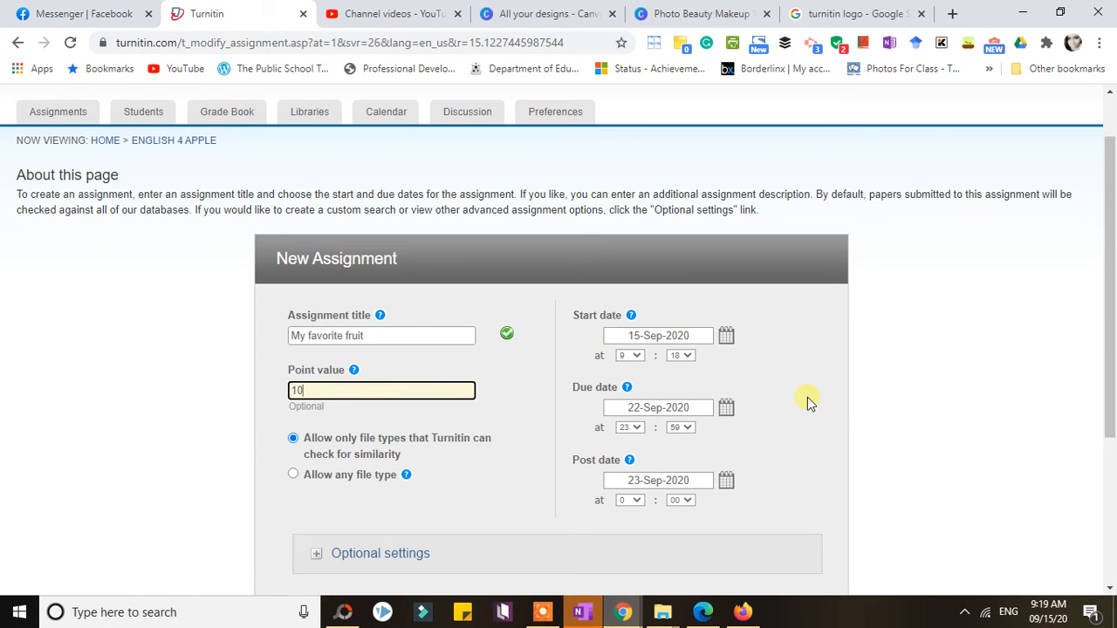
Expand the assignment's optional settings and place the cursor in the special instructions field
left_click_drag(1112, 321, 1113, 362)
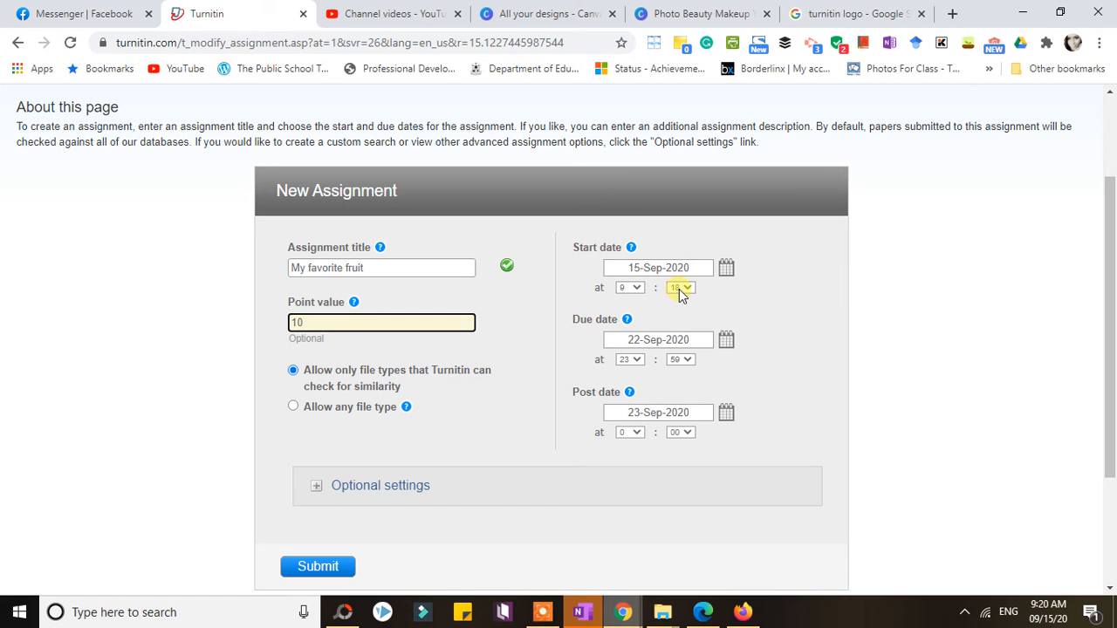
mouse_move(632, 323)
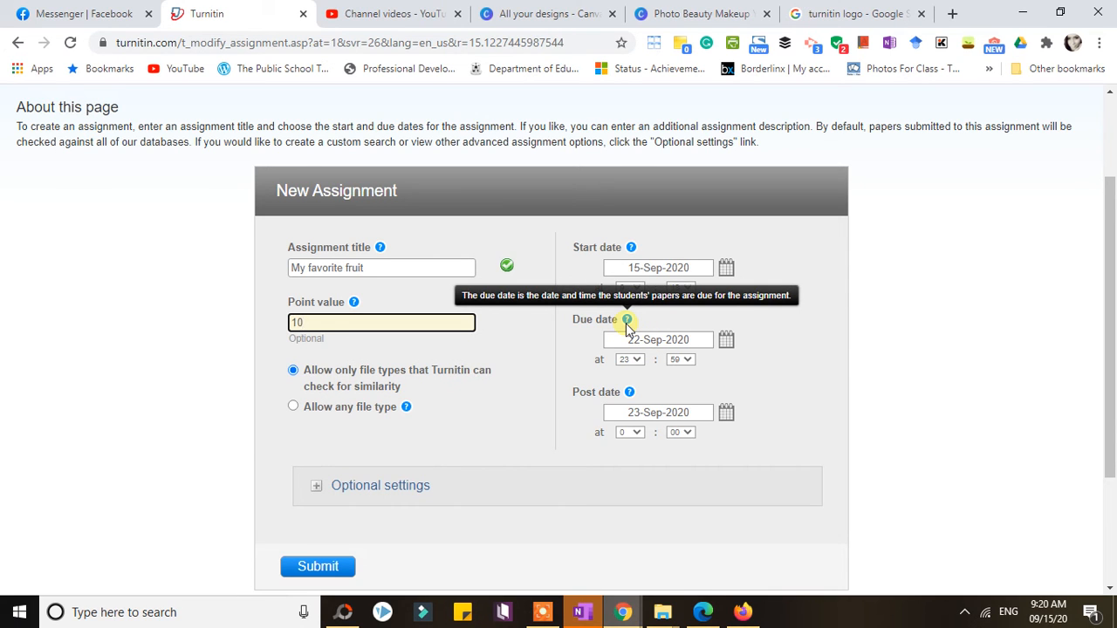
mouse_move(629, 395)
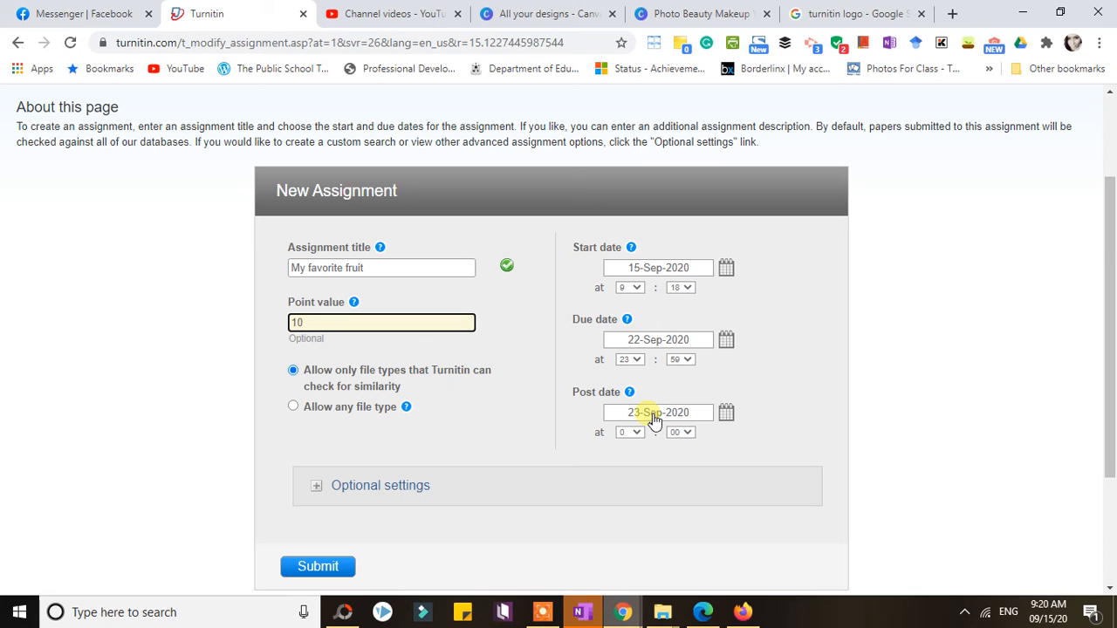
scroll(1113, 397, "down", 2)
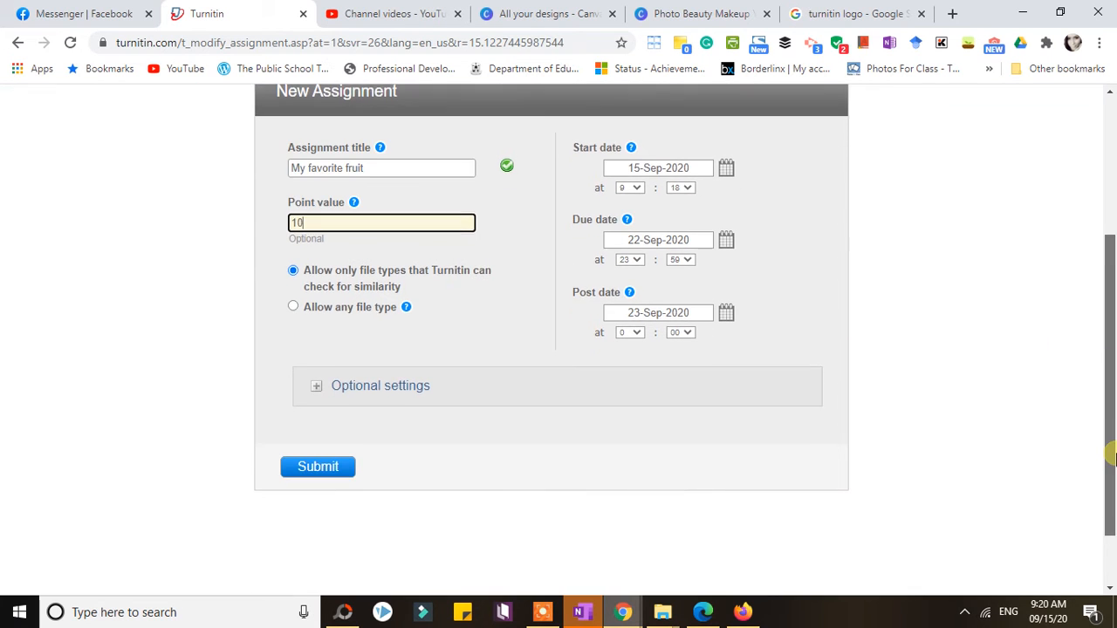
left_click(399, 370)
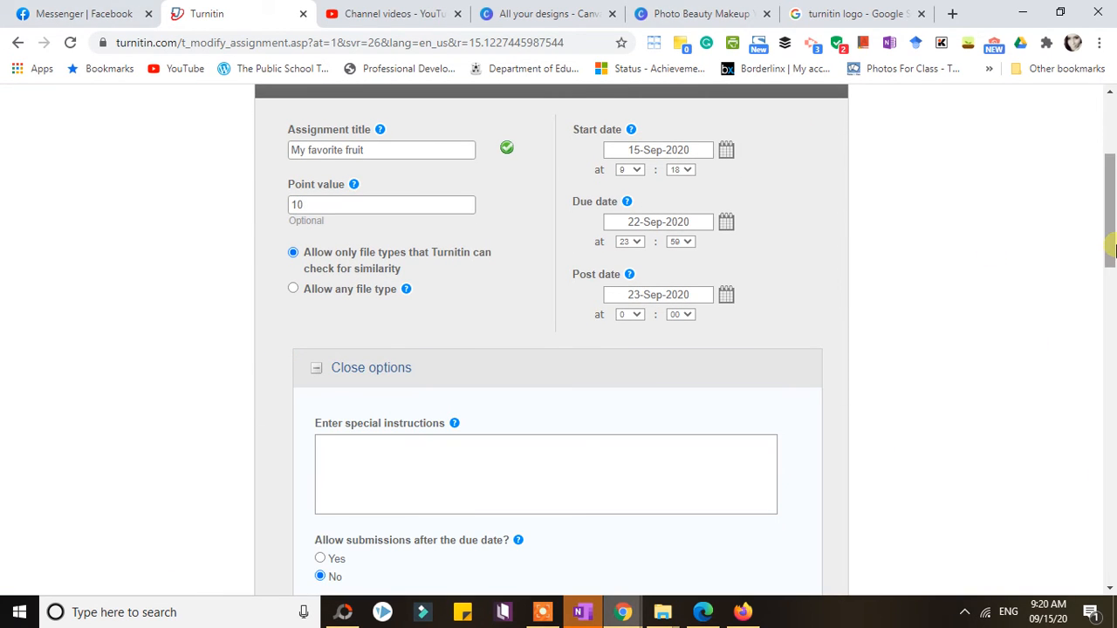
scroll(1113, 288, "down", 2)
left_click(405, 266)
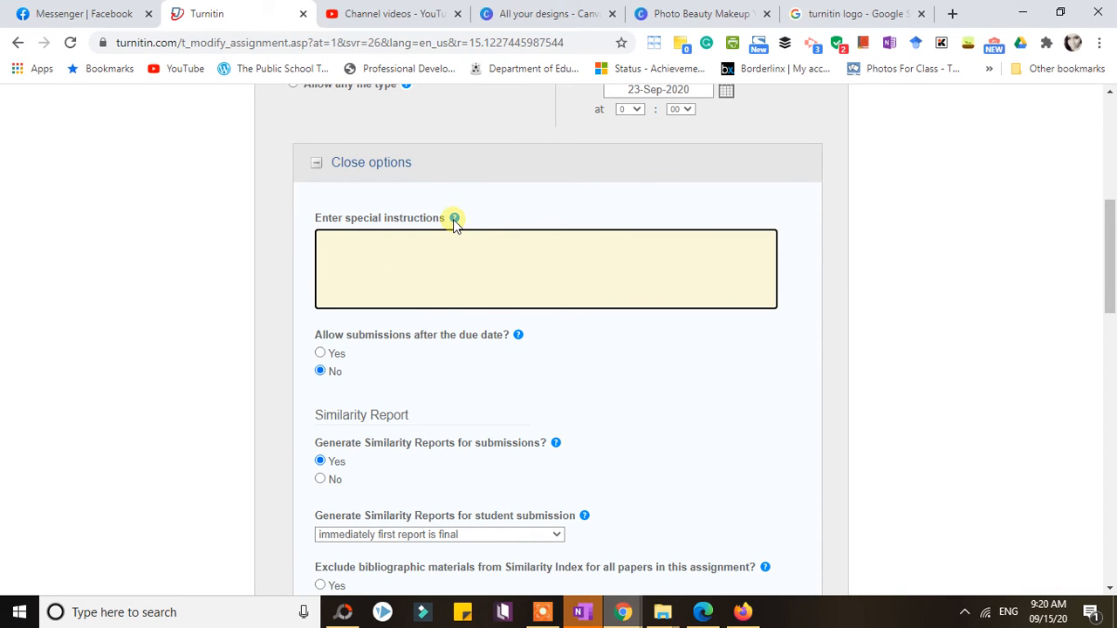
mouse_move(454, 222)
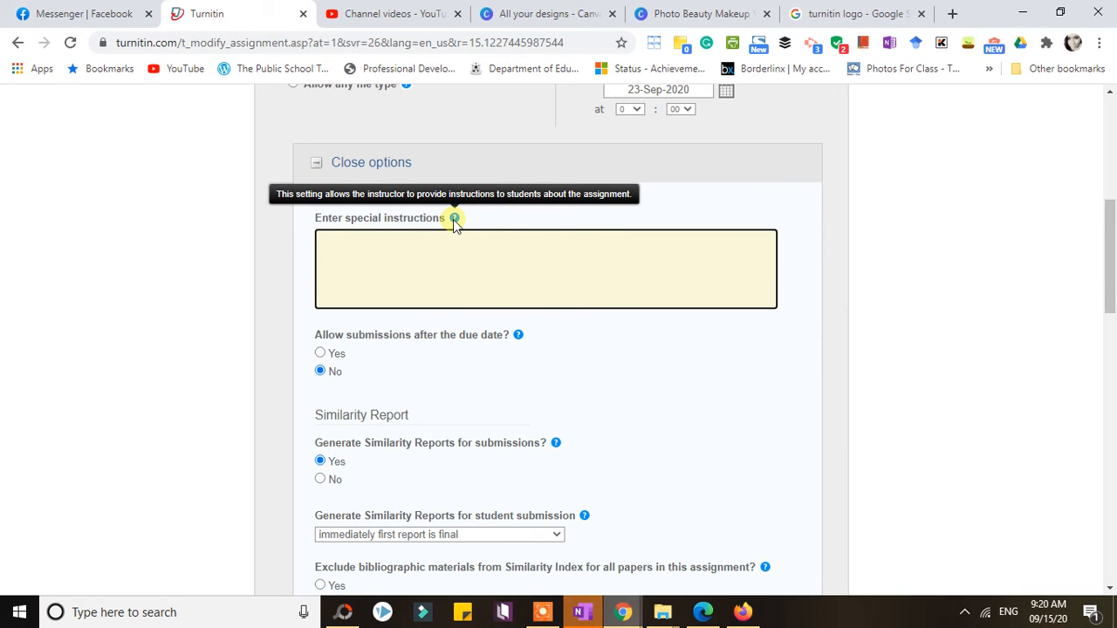
Review the timing choices for generating Similarity Reports for student submissions and choose "immediately first report is final"
left_click_drag(1113, 284, 1113, 314)
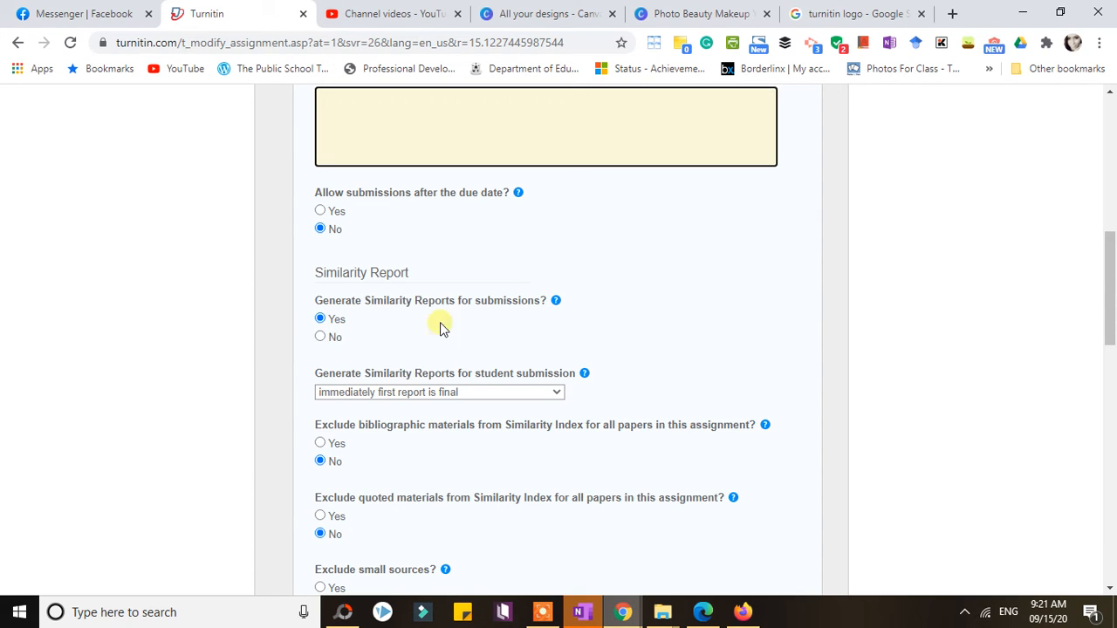
left_click_drag(1113, 288, 1113, 314)
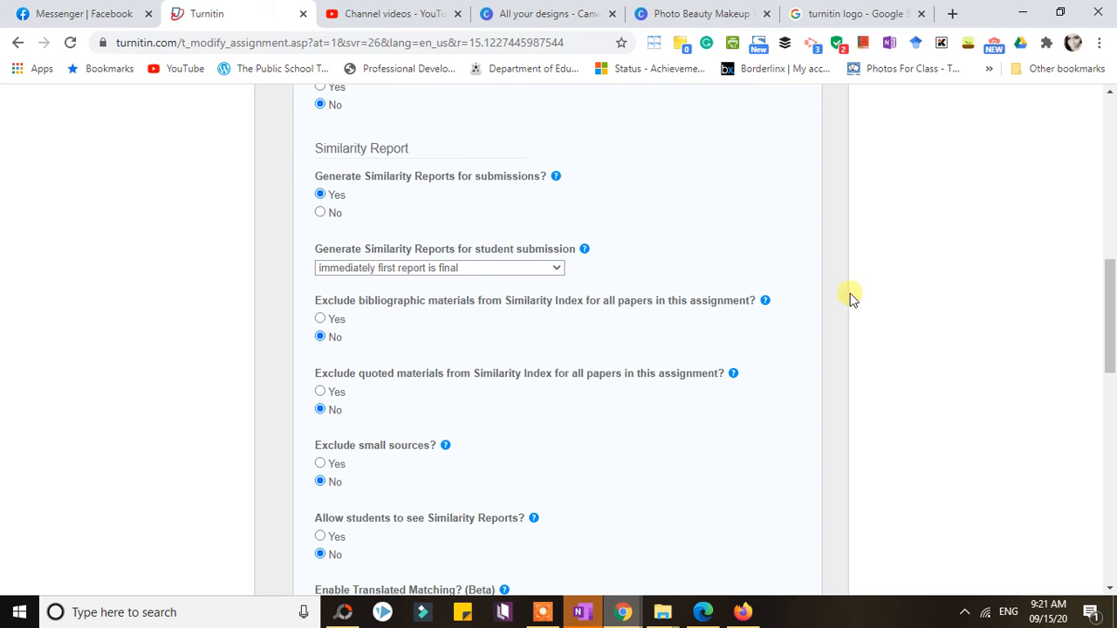
left_click(508, 271)
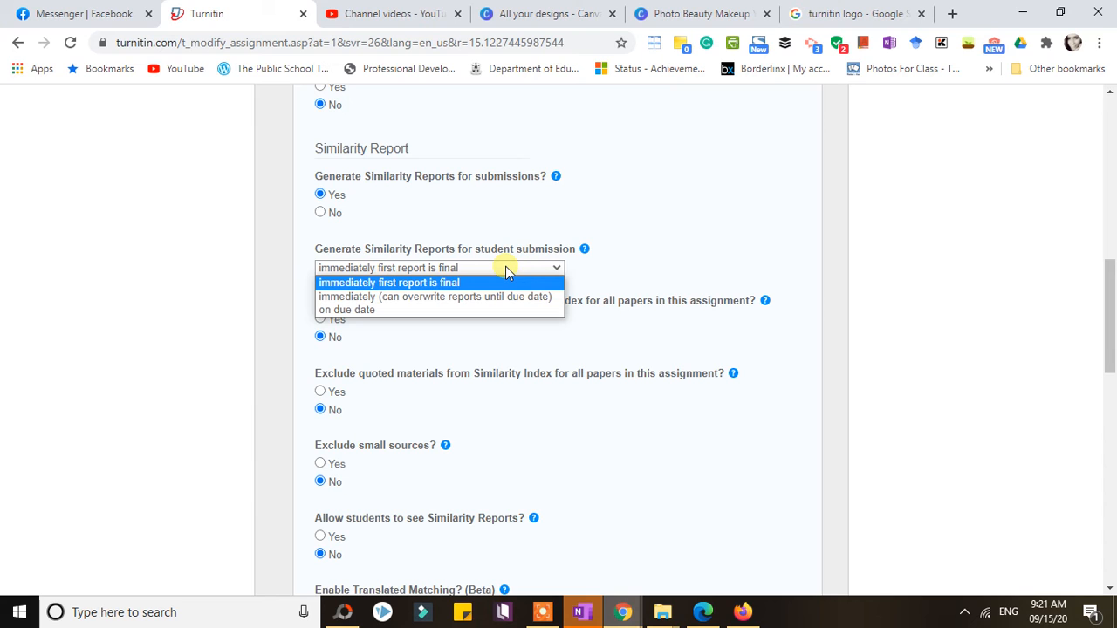
left_click(657, 248)
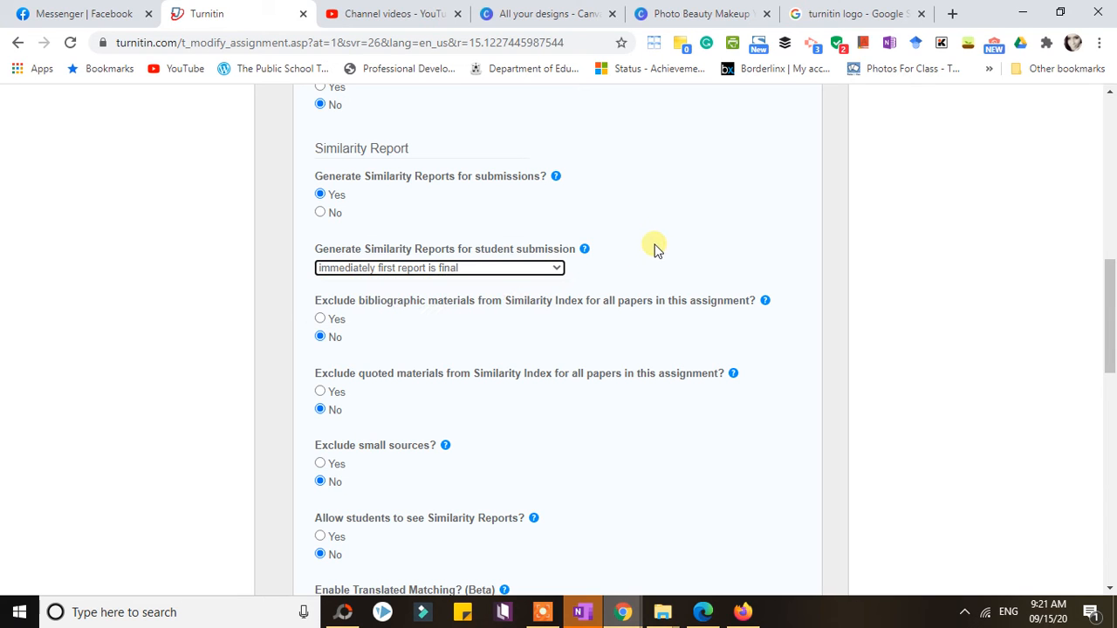
left_click(515, 272)
left_click(680, 260)
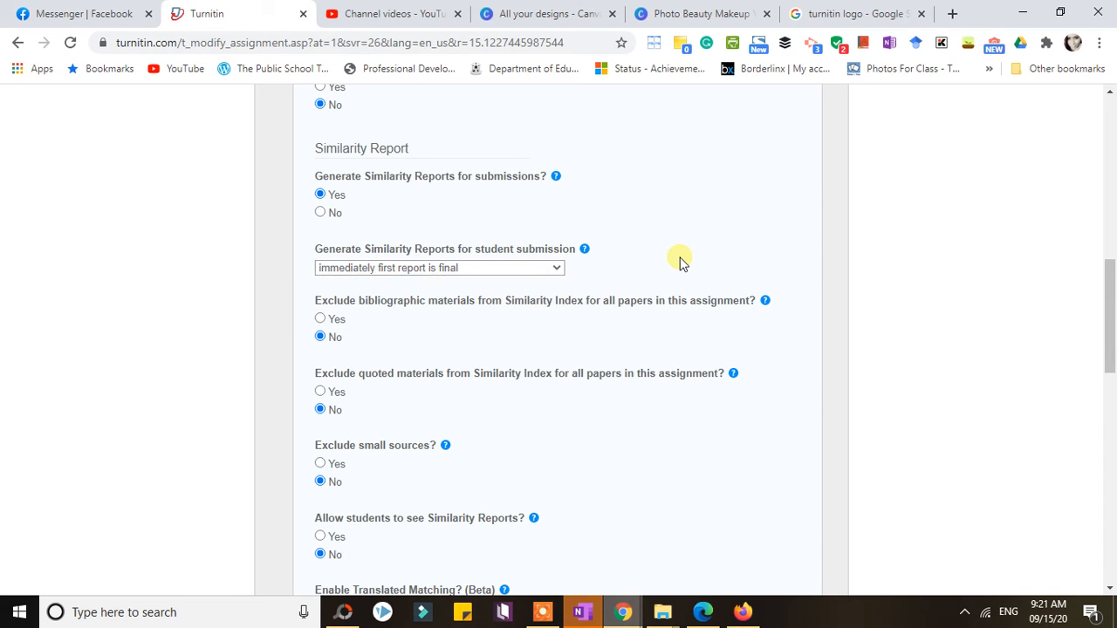
left_click(493, 271)
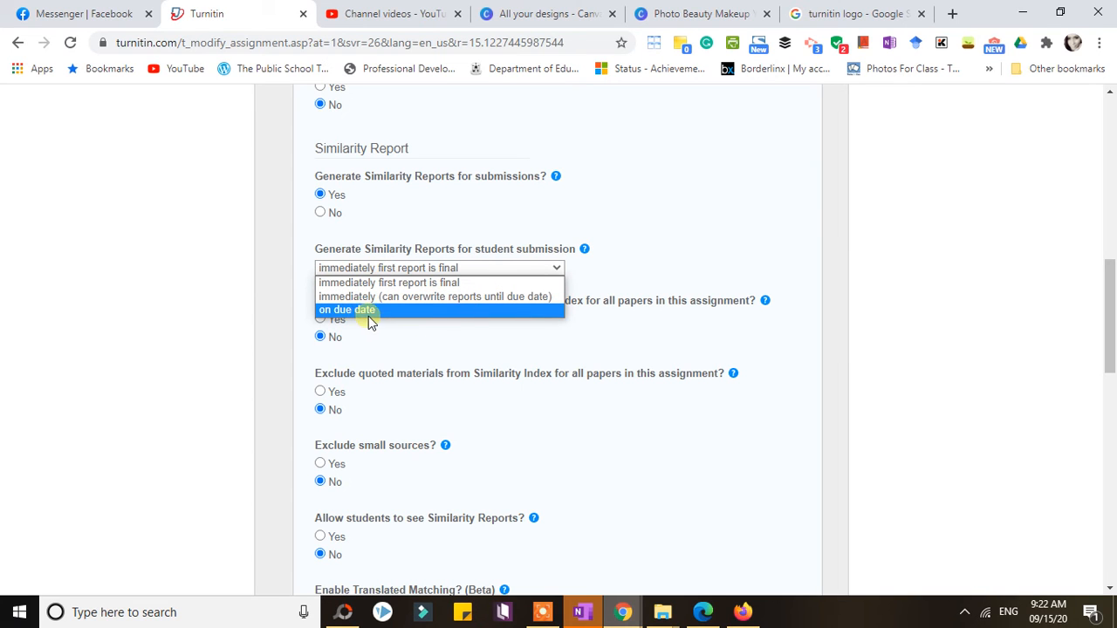
left_click(646, 248)
left_click(463, 272)
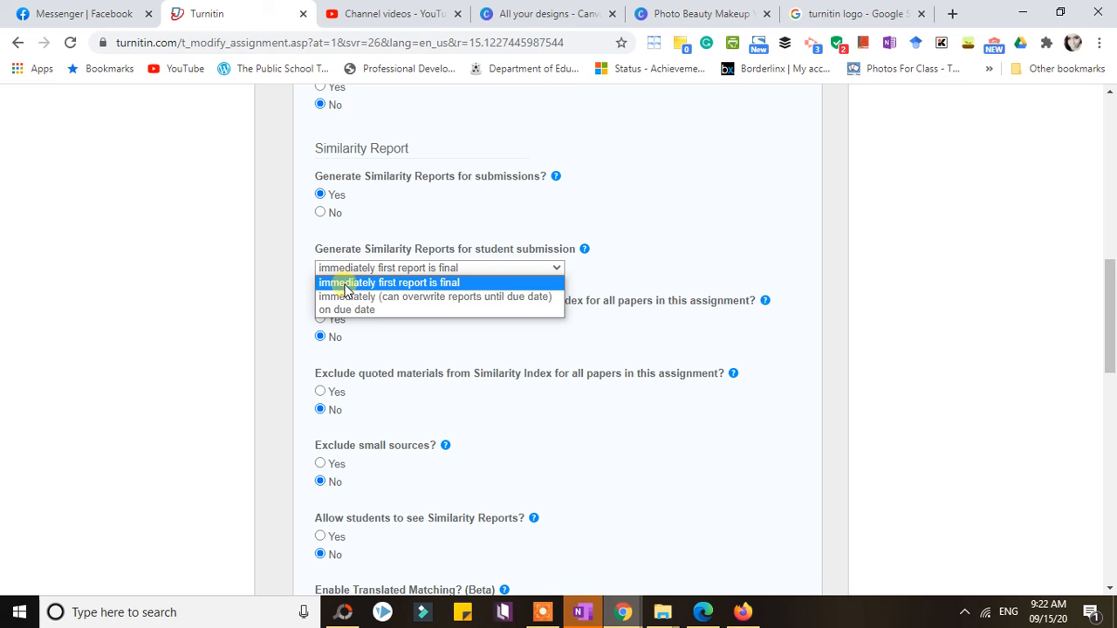
left_click(457, 283)
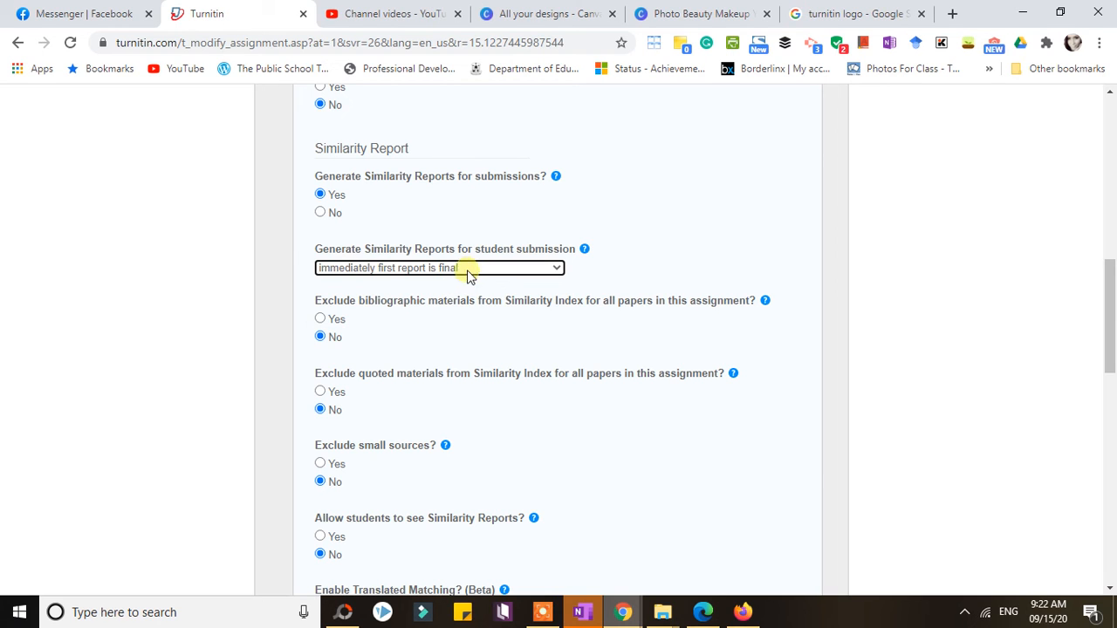
left_click(467, 273)
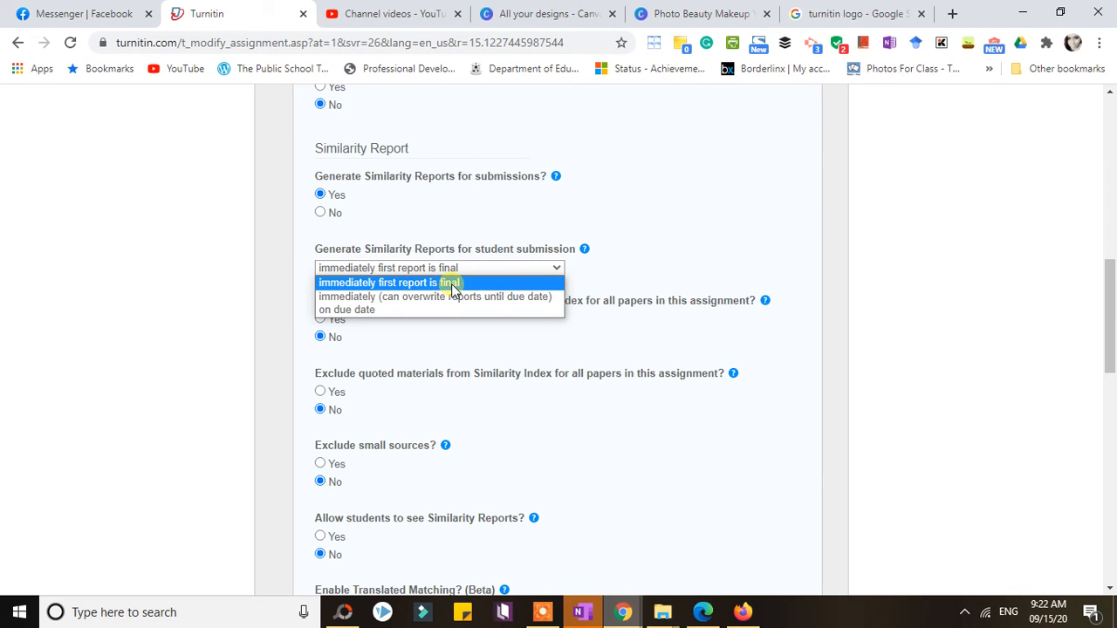
left_click(452, 291)
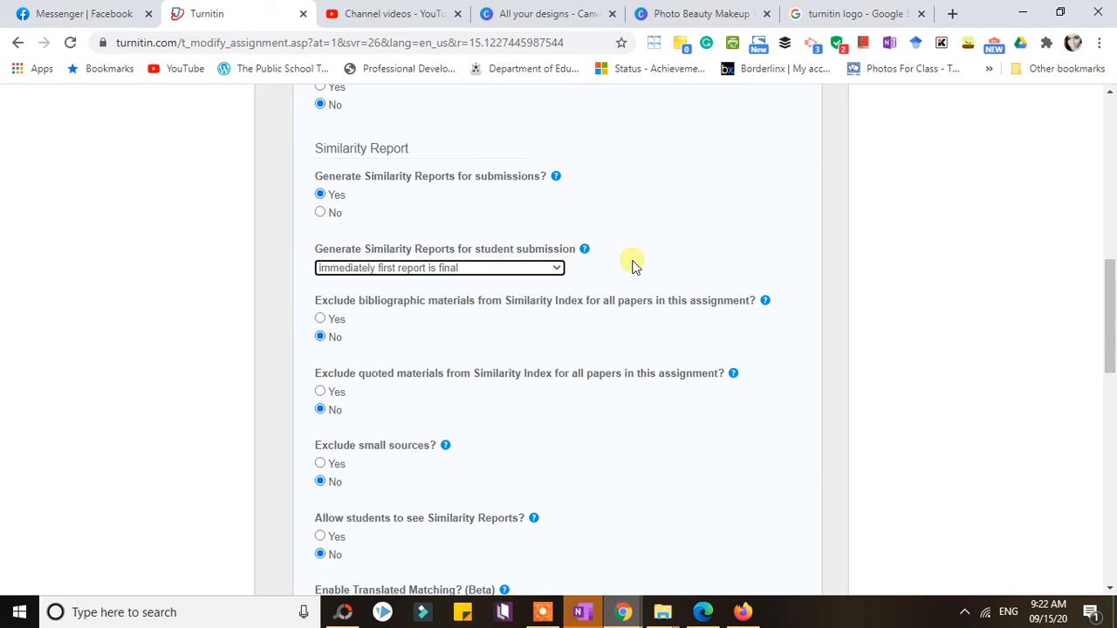
Set the option that allows students to see Similarity Reports to Yes
left_click_drag(1110, 352, 1111, 366)
scroll(1110, 366, "down", 1)
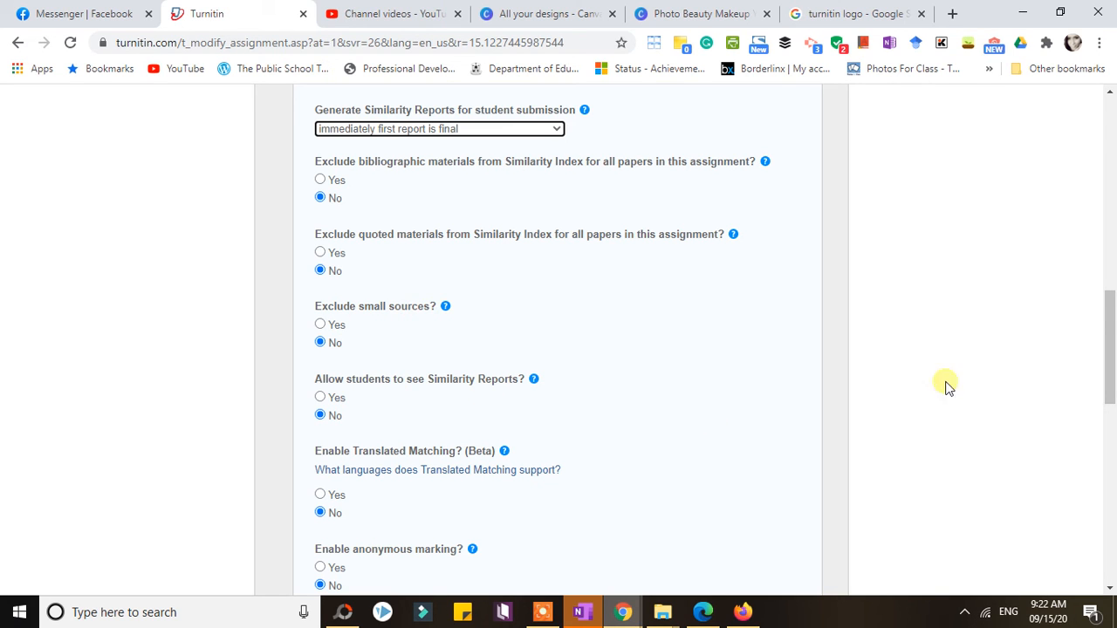
left_click_drag(1110, 335, 1112, 365)
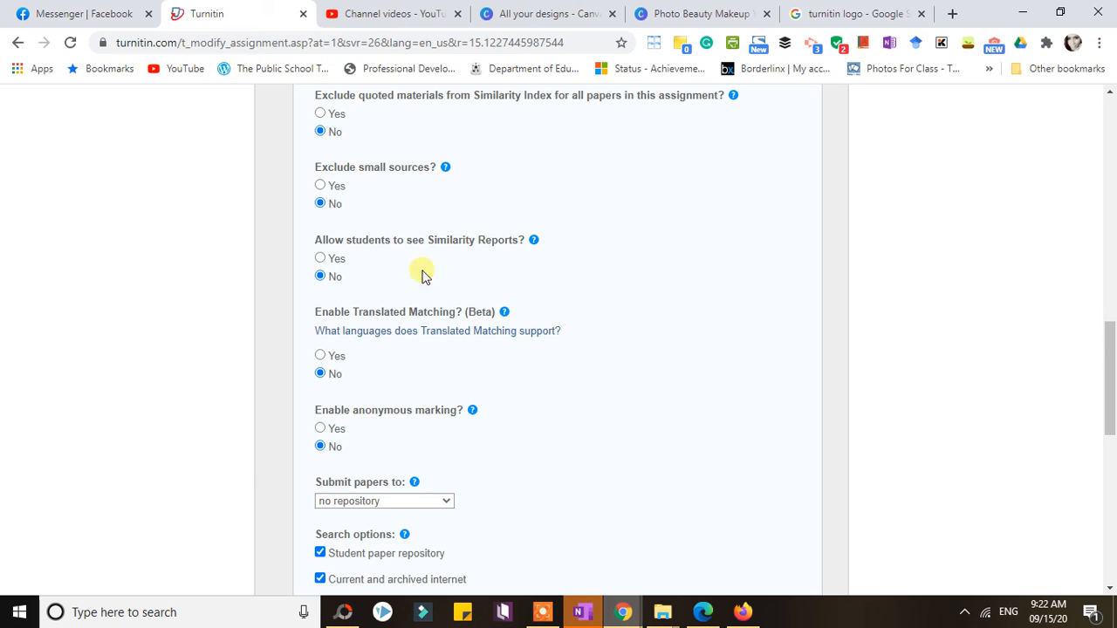
left_click(321, 259)
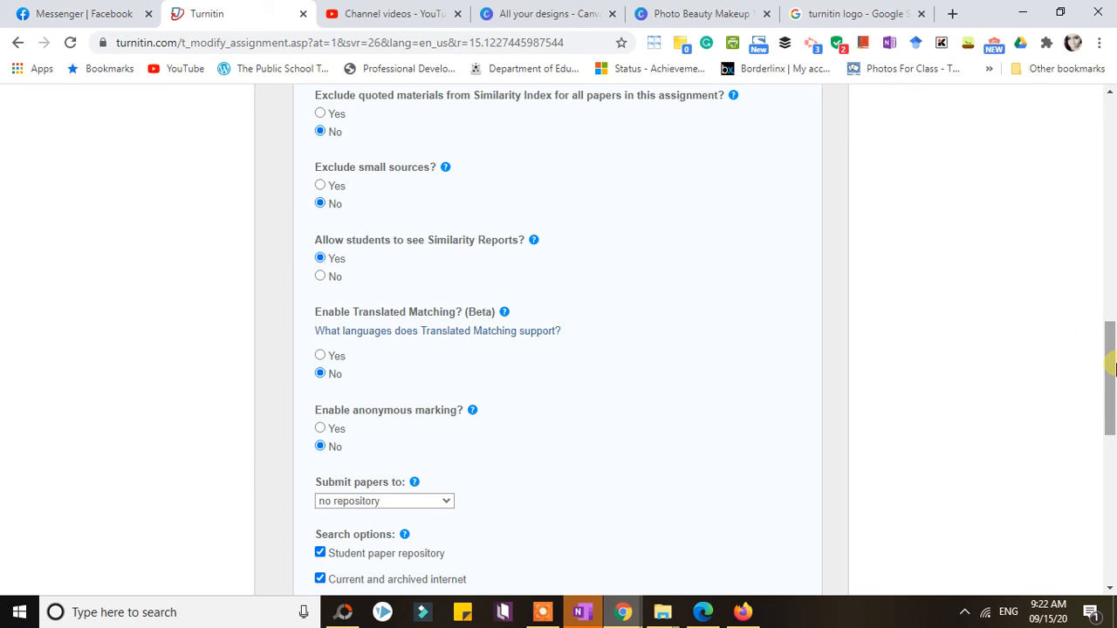
mouse_move(1112, 366)
left_mouse_down()
mouse_move(1114, 347)
mouse_move(1114, 383)
left_mouse_up()
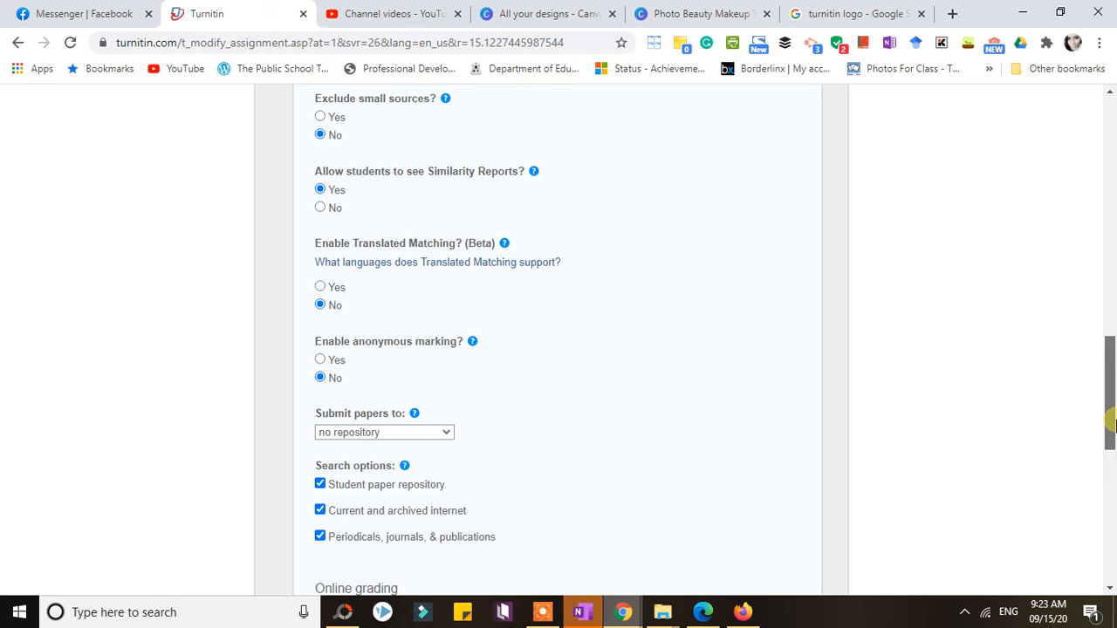
Review the repository choices for submitted papers and set the assignment to submit papers to the standard paper repository
left_click_drag(1112, 424, 1112, 447)
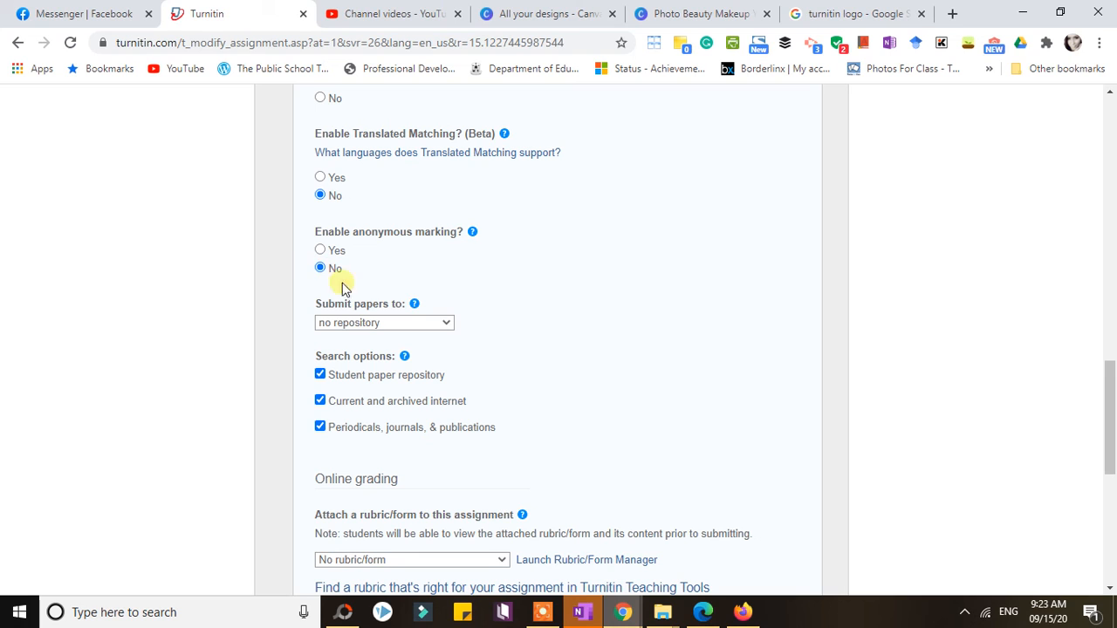
left_click(374, 323)
left_click(491, 319)
left_click(415, 323)
left_click(504, 294)
left_click(432, 323)
left_click(458, 304)
left_click(445, 323)
left_click(515, 285)
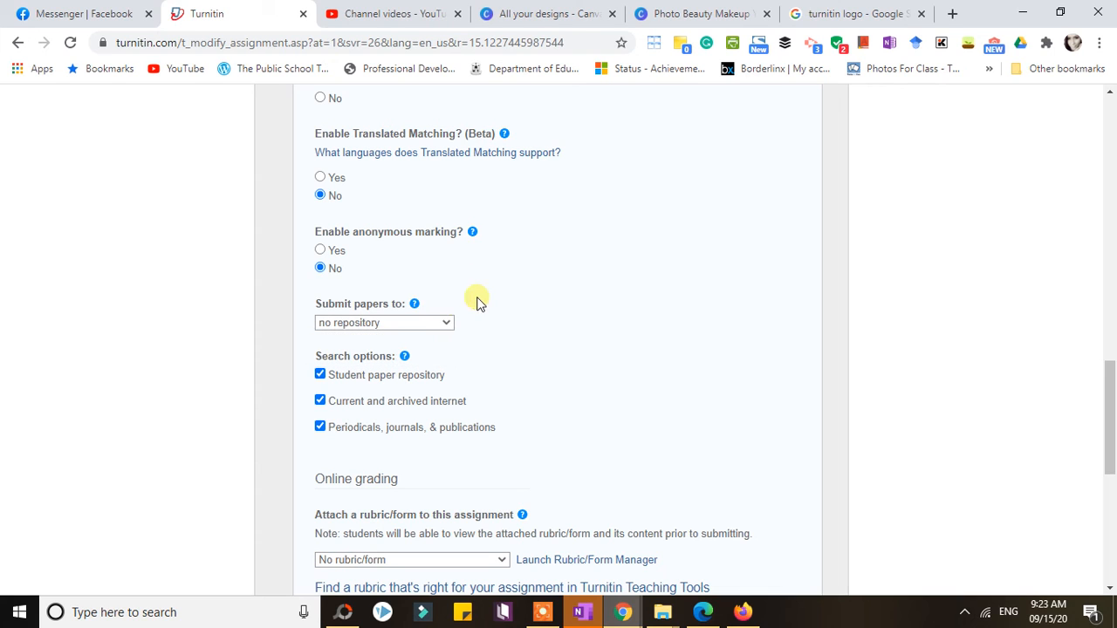
left_click(422, 324)
left_click(515, 313)
left_click(419, 325)
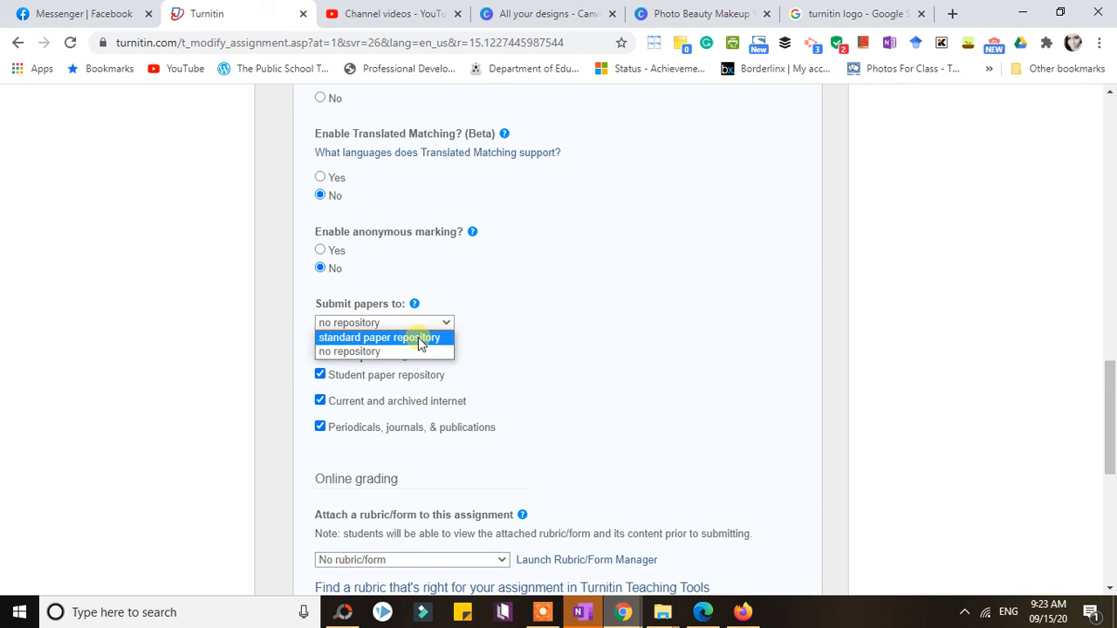
left_click(418, 338)
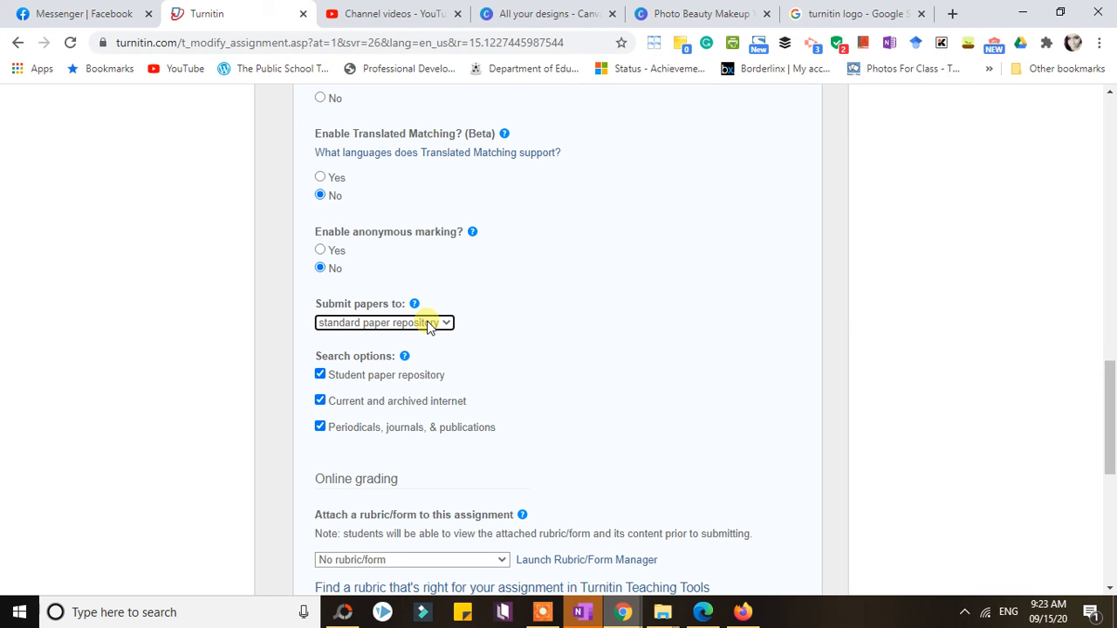
mouse_move(1112, 379)
left_mouse_down()
mouse_move(1112, 438)
mouse_move(1112, 387)
left_mouse_up()
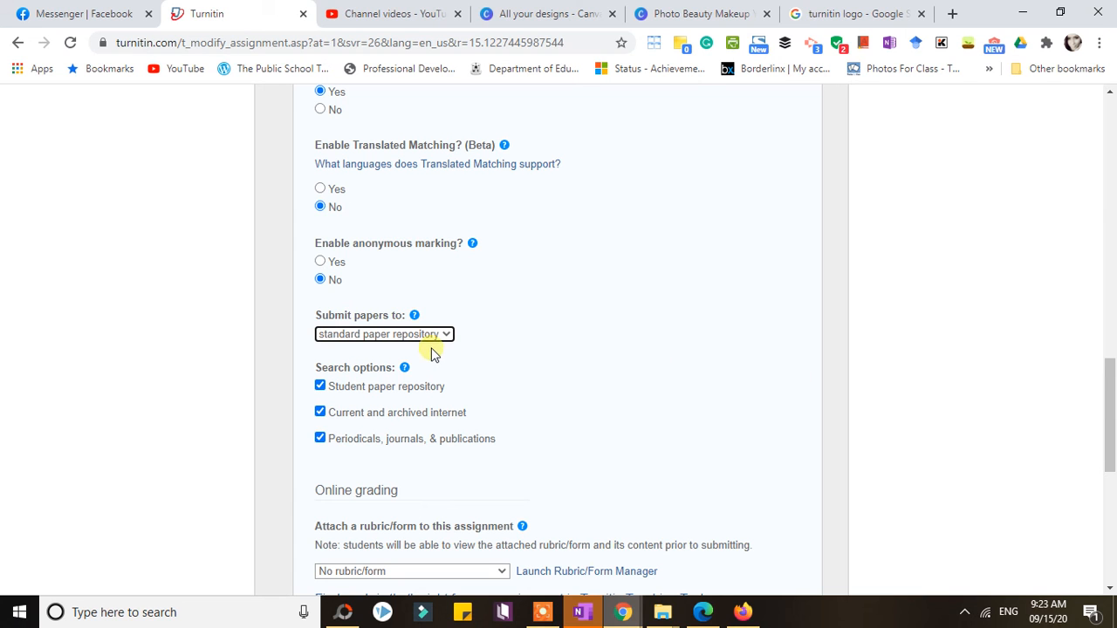
Turn the student paper repository search option off and back on
left_click_drag(1114, 397, 1113, 443)
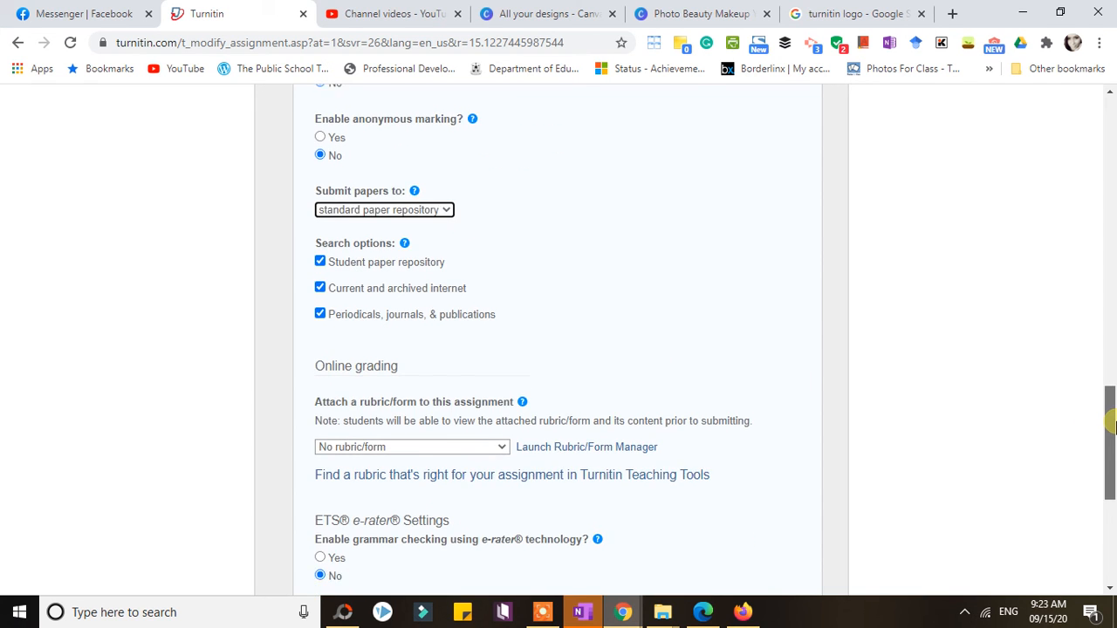
left_click(318, 179)
left_click(320, 179)
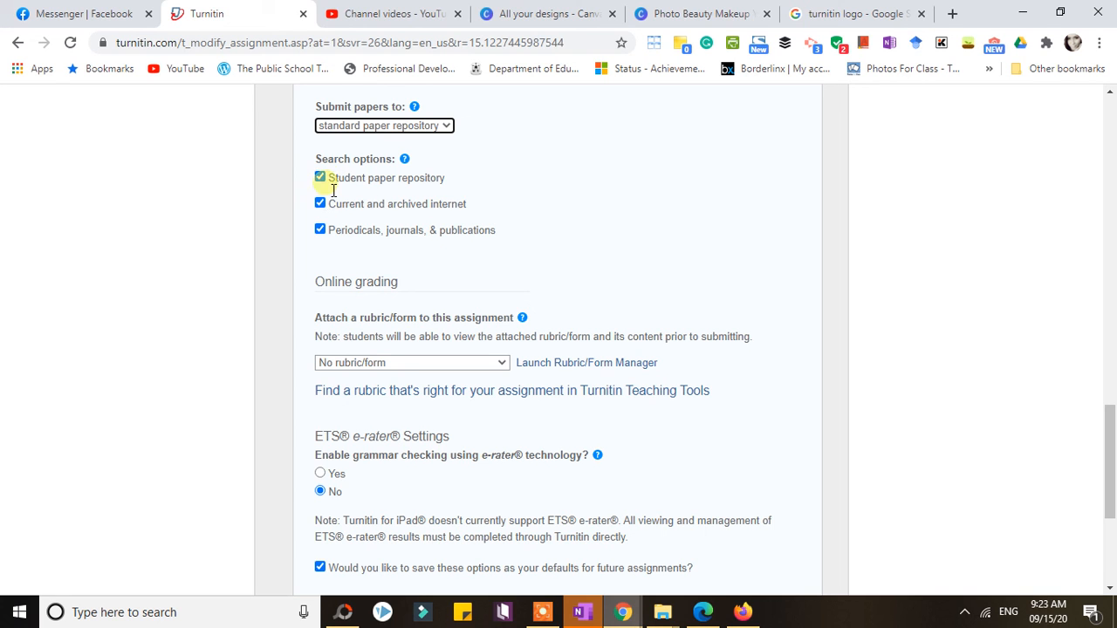
Keep the assignment's rubric choice at "No rubric/form" and submit the assignment with its settings
scroll(1112, 389, "down", 2)
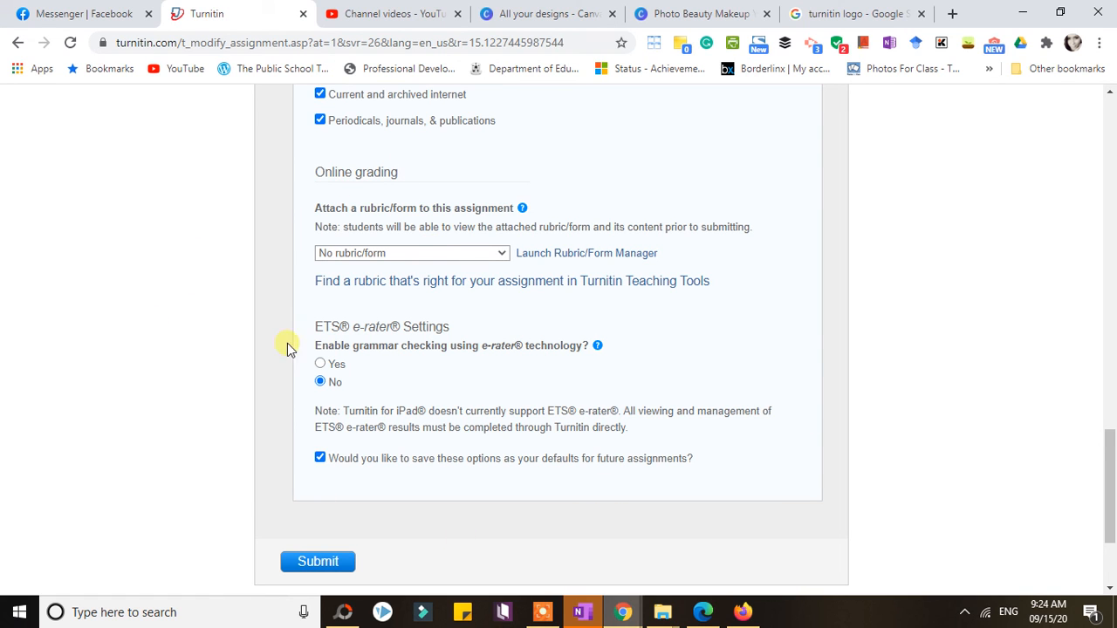
left_click(464, 252)
left_click(414, 272)
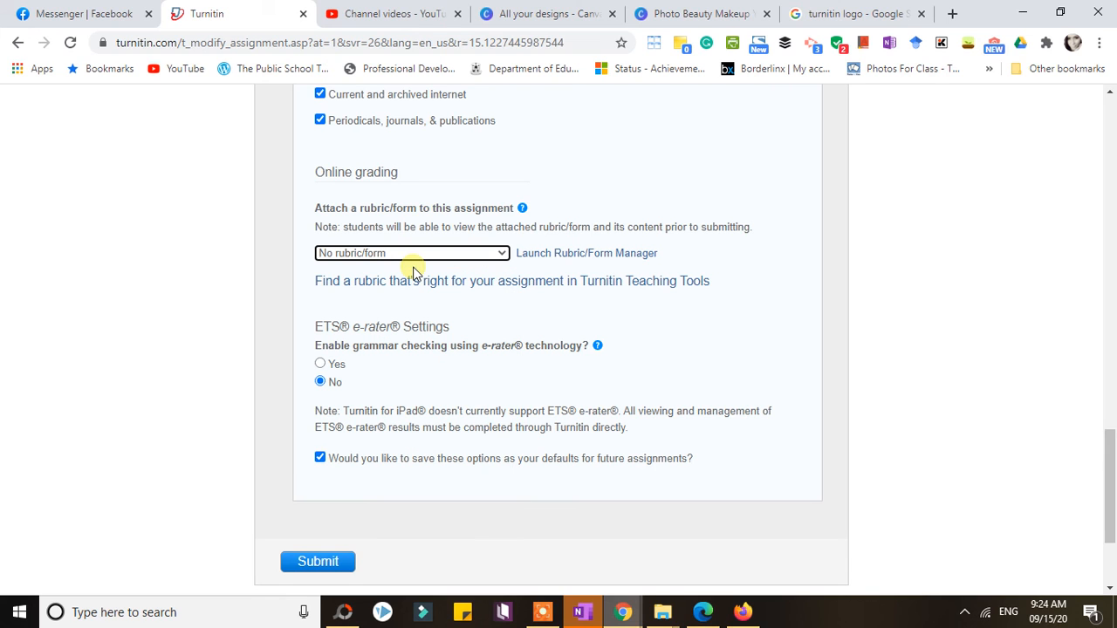
left_click(313, 563)
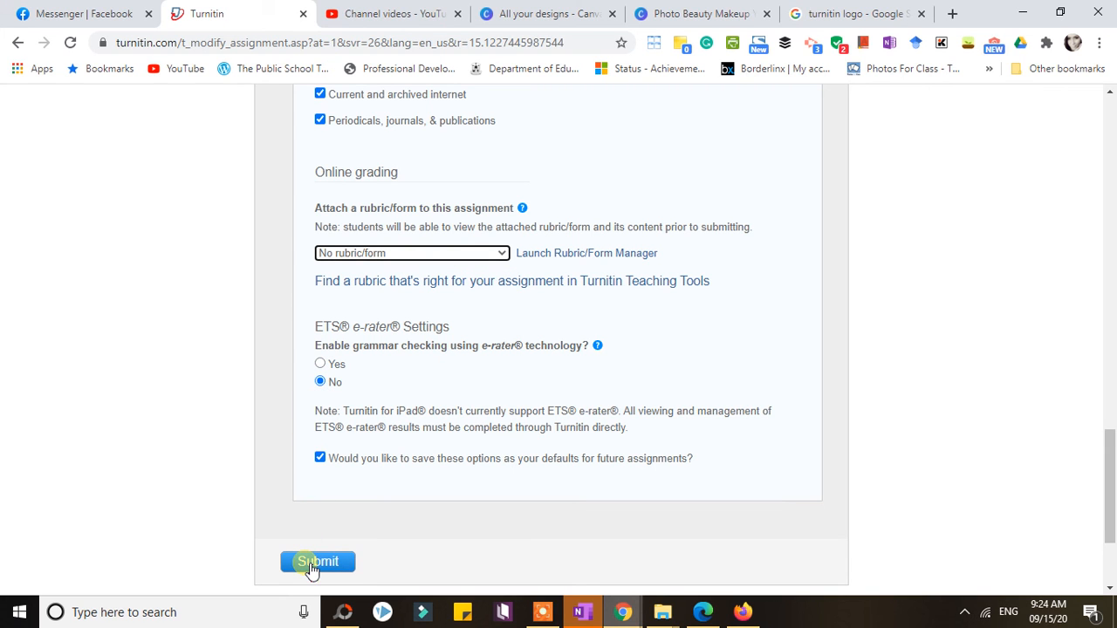
left_click_drag(1110, 489, 1040, 526)
left_click(336, 407)
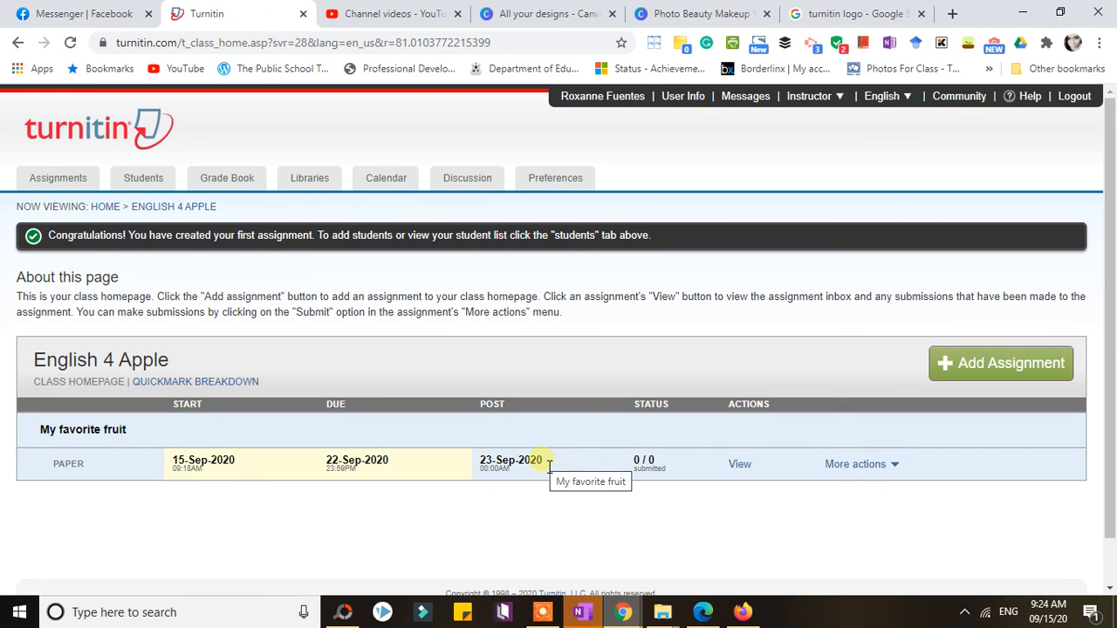
Check the post date and submission status of the "My favorite fruit" assignment on the class homepage
left_click_drag(549, 469, 479, 464)
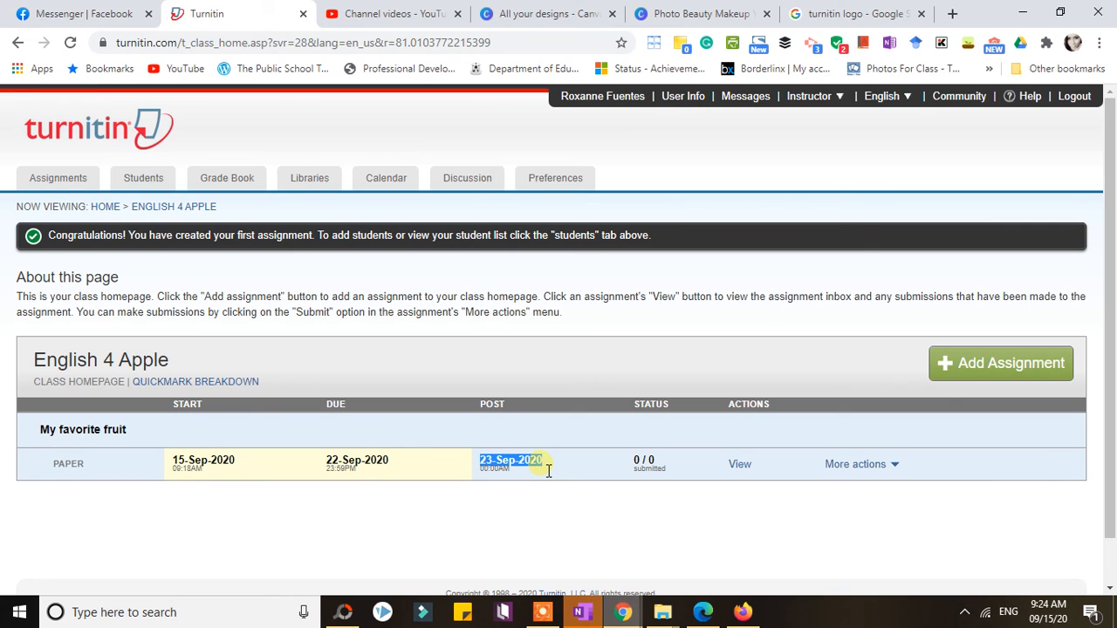
left_click(660, 469)
left_click_drag(661, 470, 636, 460)
left_click(660, 472)
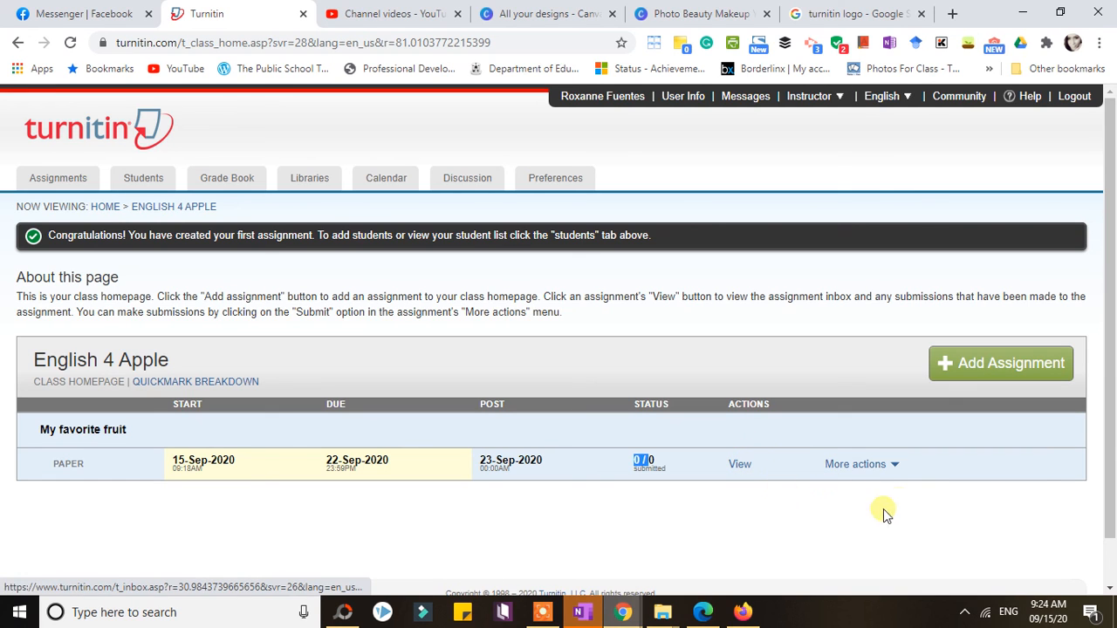
Review the additional actions available for the "My favorite fruit" assignment without choosing any of them
left_click(898, 465)
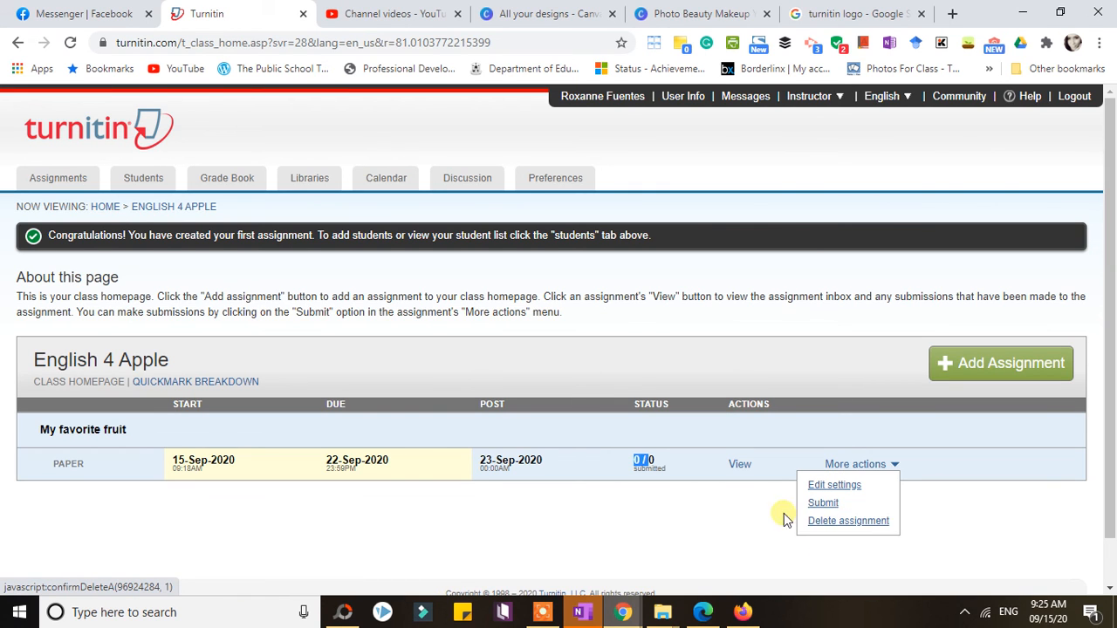
left_click(630, 518)
left_click(858, 466)
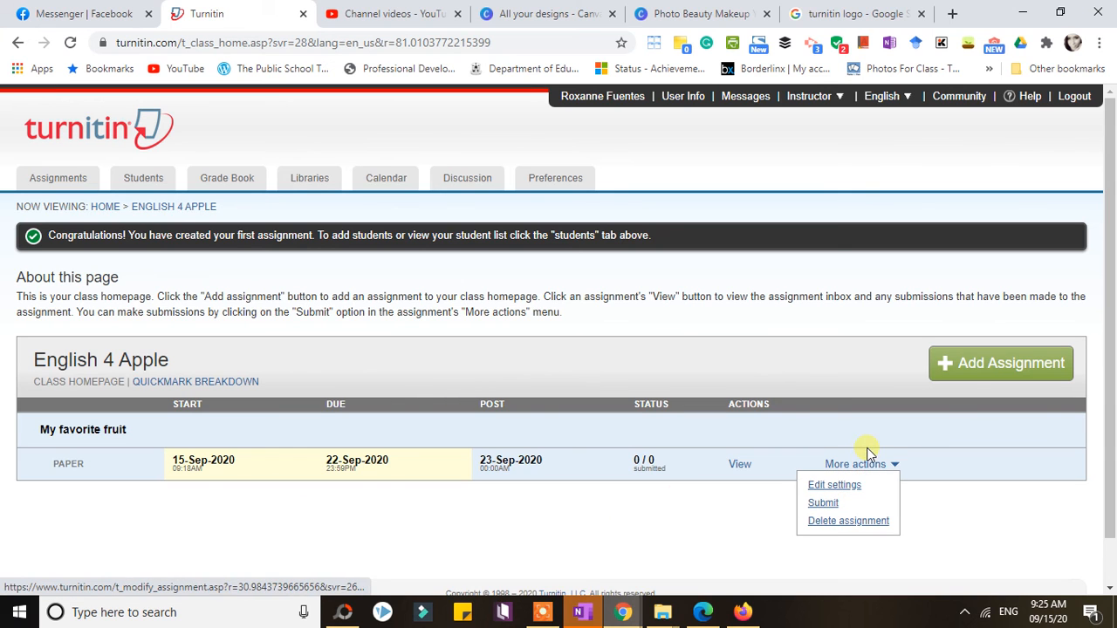
left_click(709, 529)
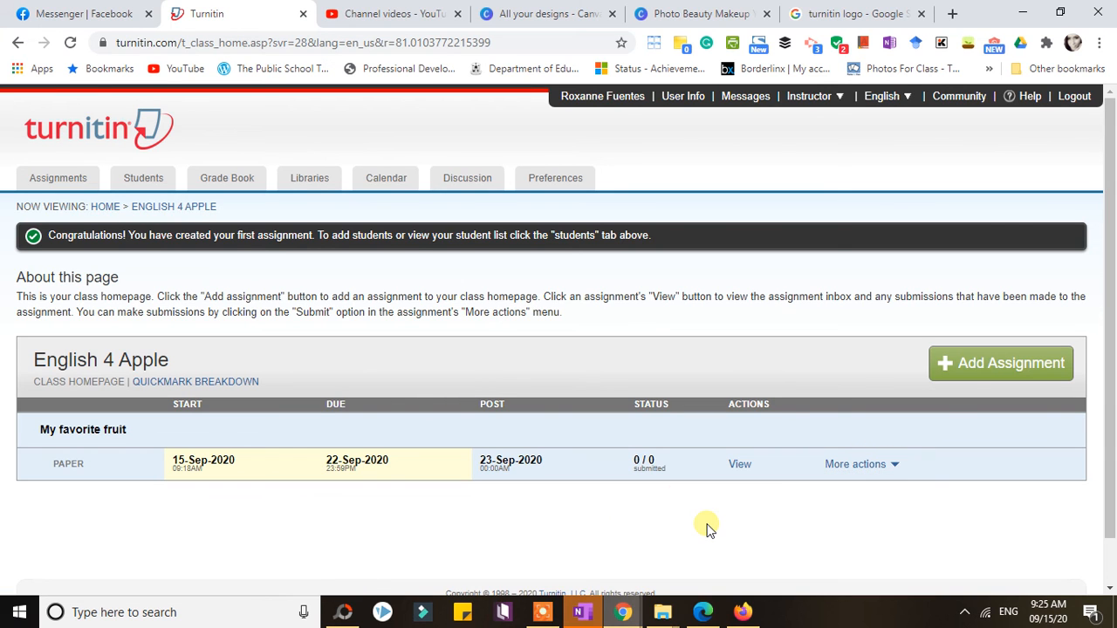